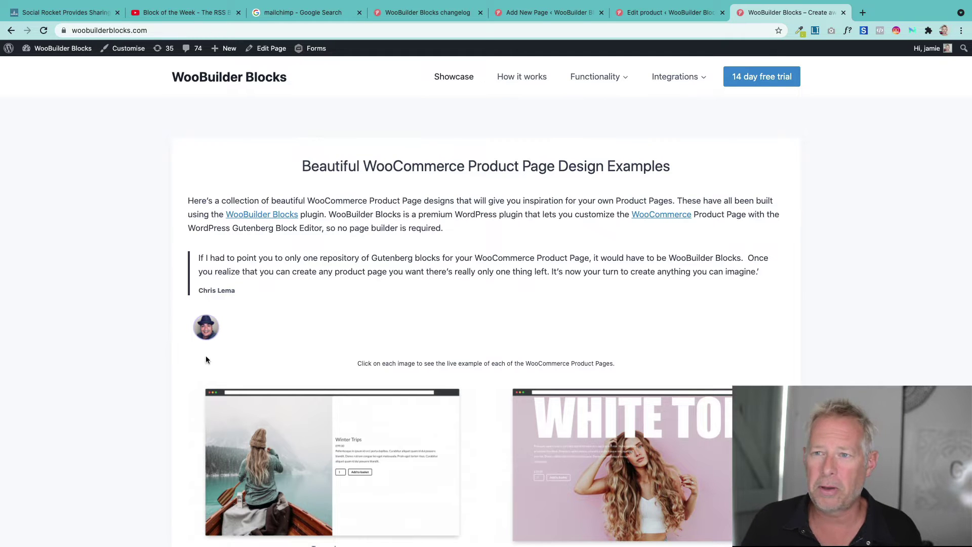
Browse the WooCommerce product page design examples and open the purple headphones example.
scroll(187, 366, down, 8)
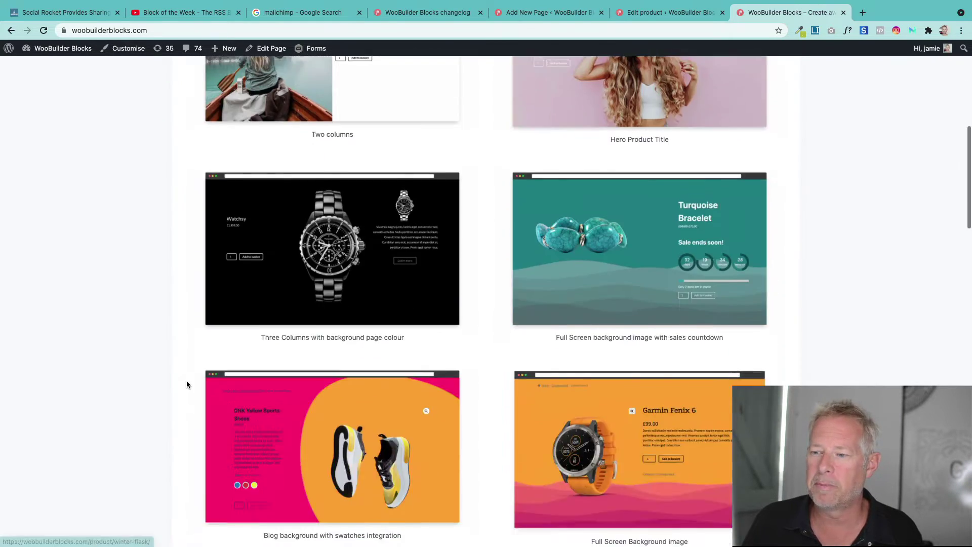
scroll(186, 384, down, 10)
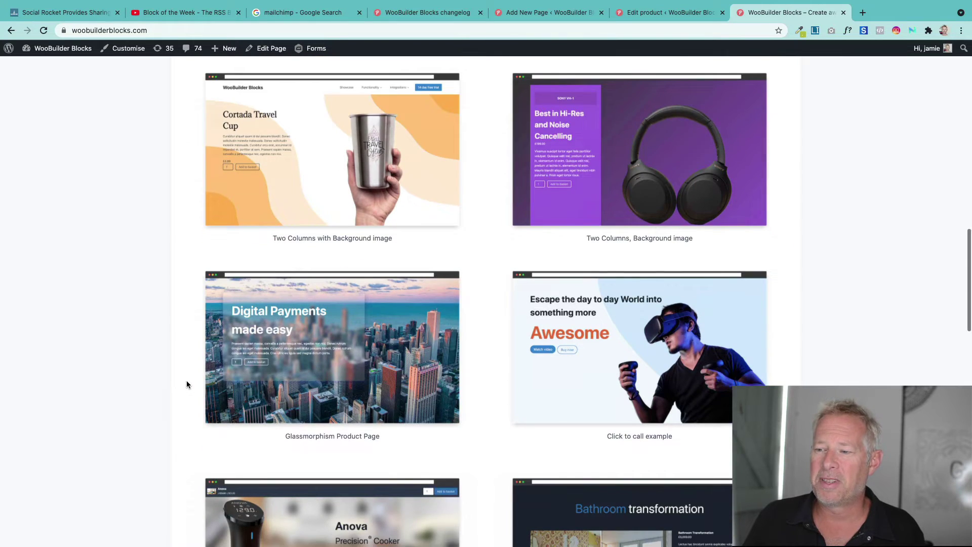
scroll(187, 380, down, 2)
scroll(187, 378, up, 1)
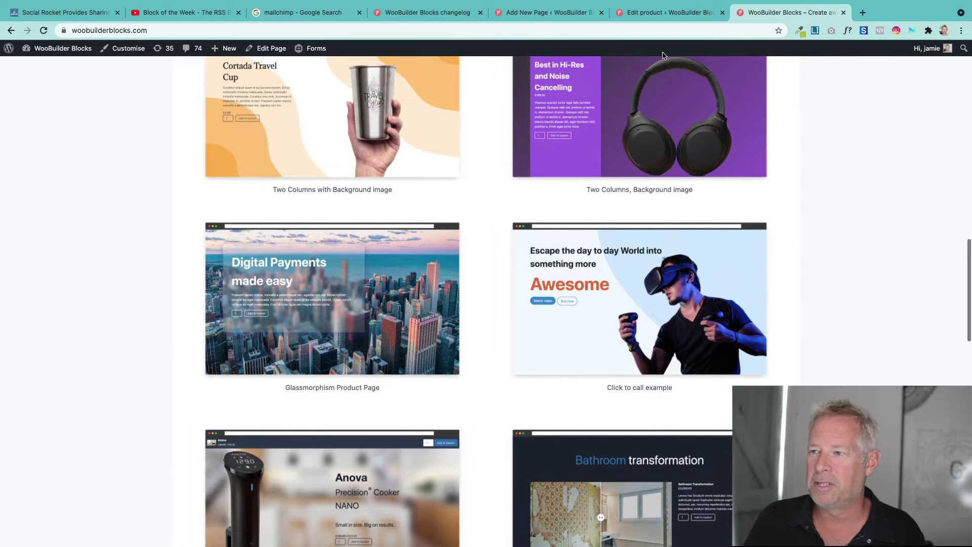
click(289, 159)
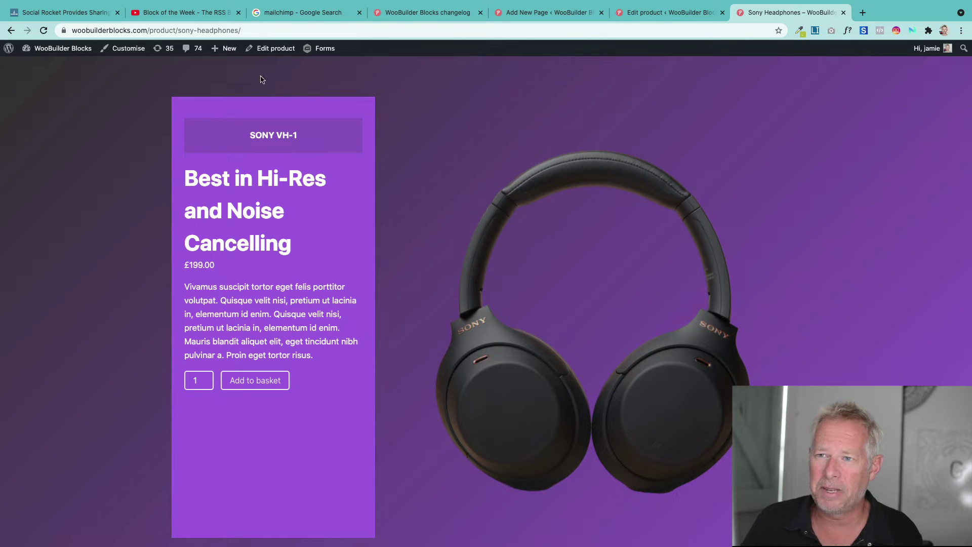
Open the Sony Headphones product for editing, dismiss the autosave notice and select the headphones image.
click(267, 51)
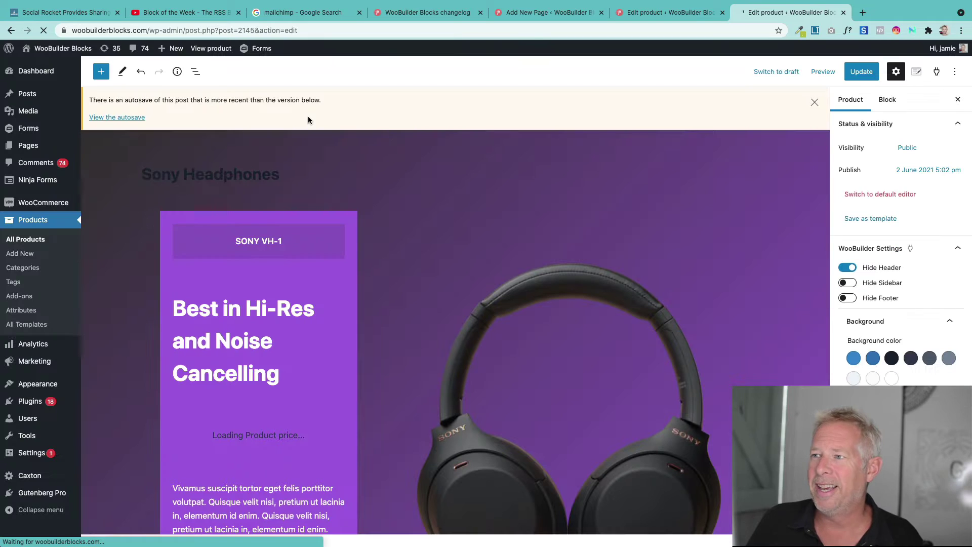
click(810, 104)
click(393, 276)
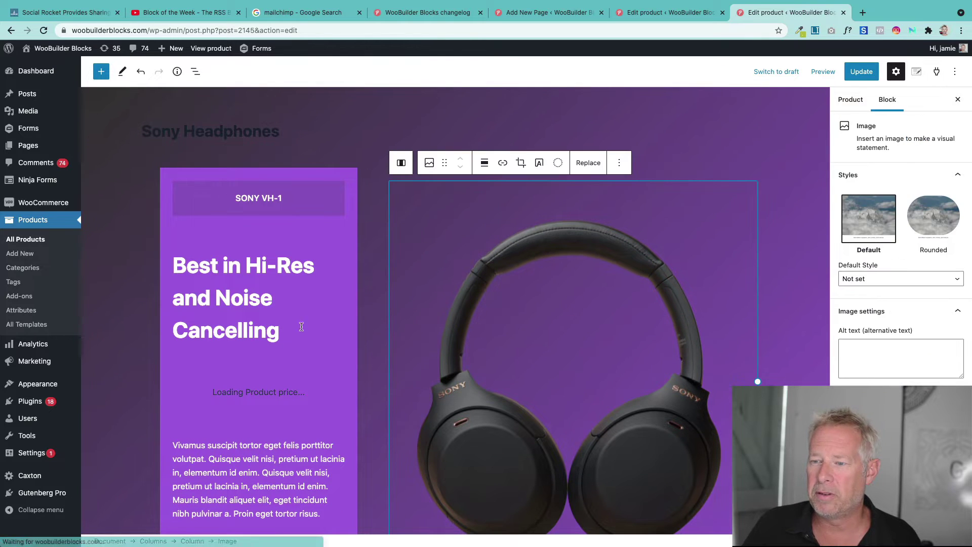
click(103, 322)
click(537, 317)
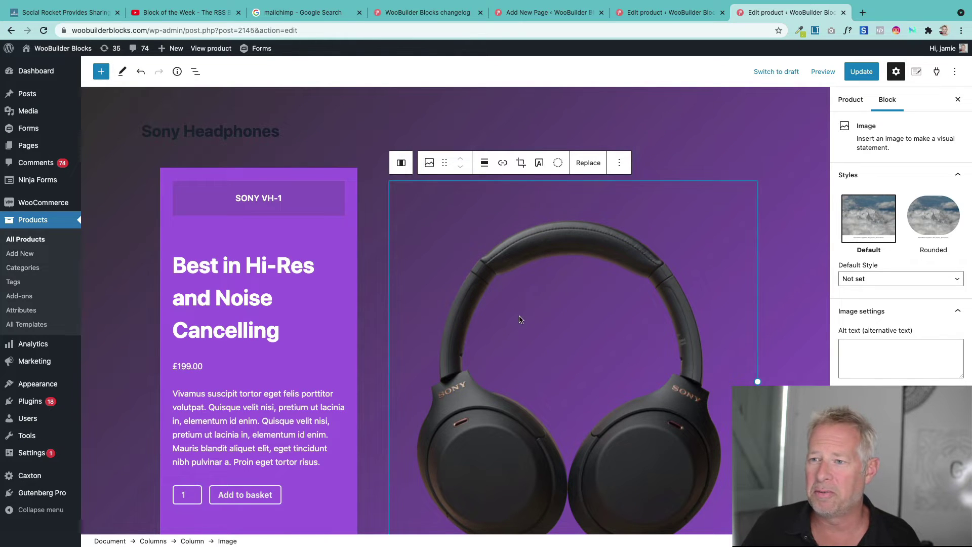
scroll(513, 346, down, 3)
scroll(513, 346, down, 4)
scroll(513, 346, up, 7)
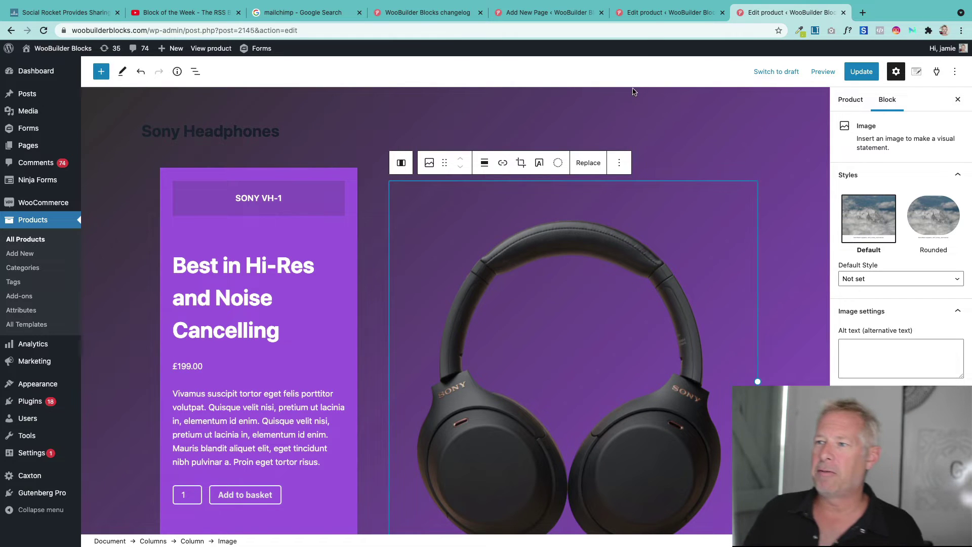
click(651, 15)
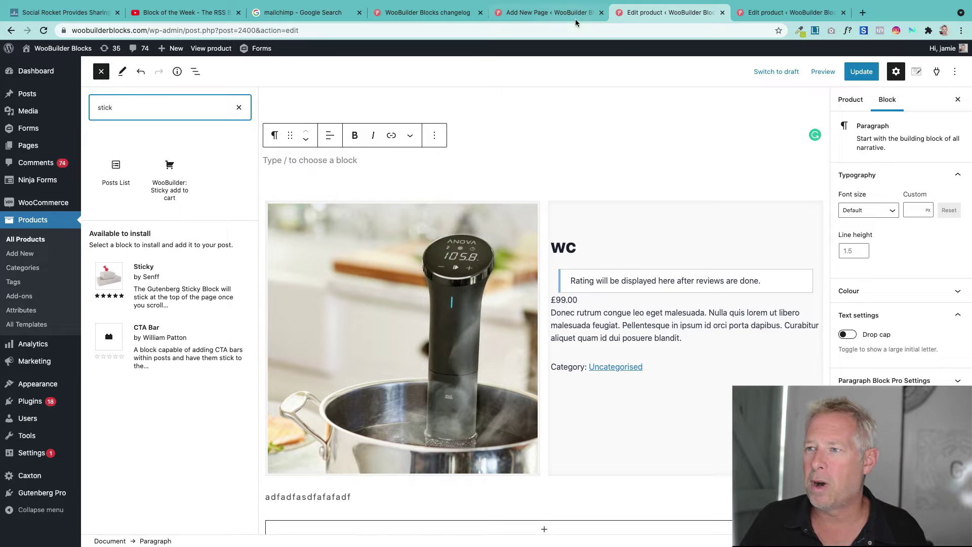
click(775, 12)
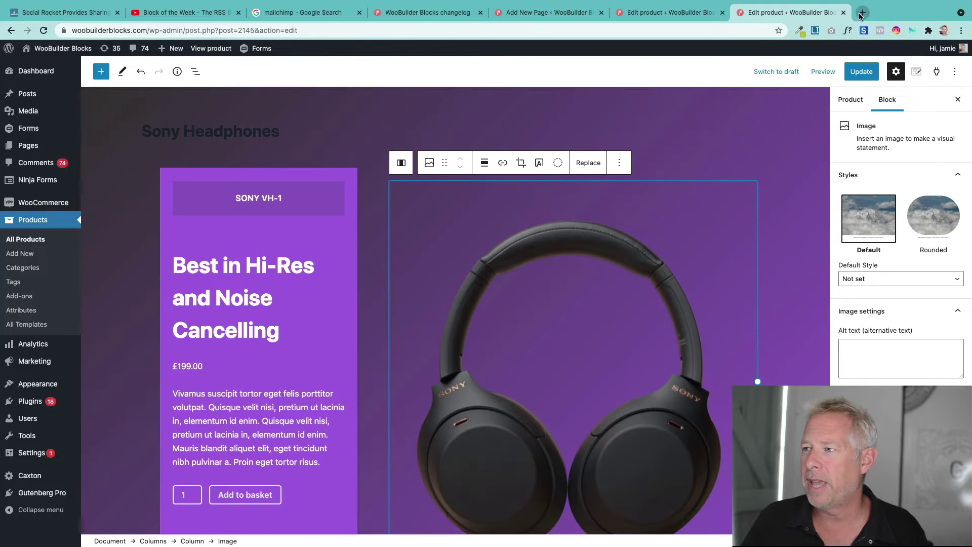
Load woobuilderblocks.com in a new browser tab and open the Anova Precision Cooker example from the design showcase.
click(862, 13)
text(w)
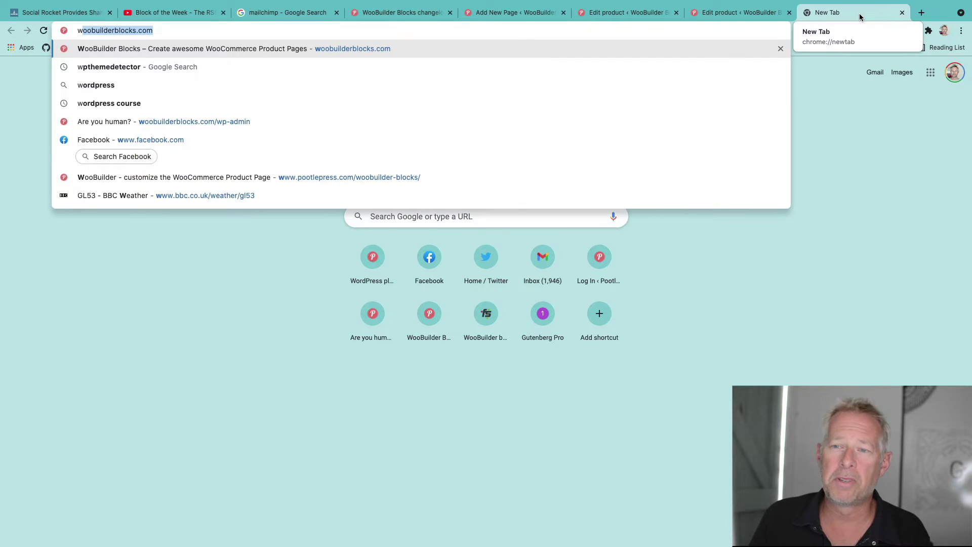
key(Return)
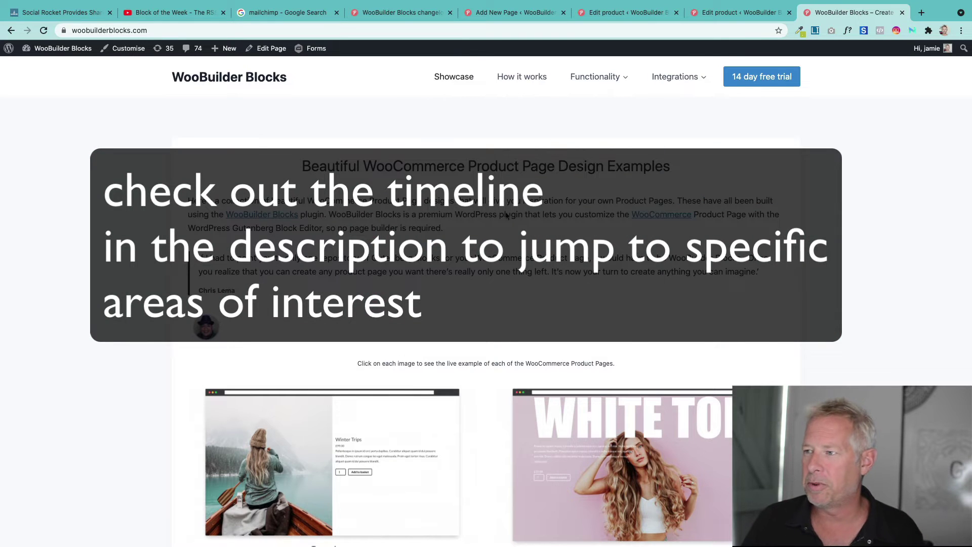
scroll(503, 307, down, 10)
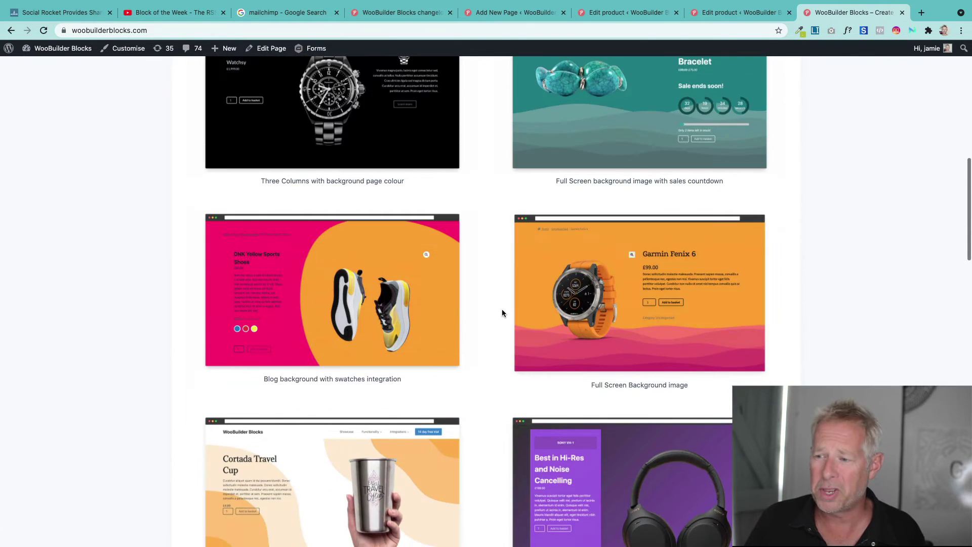
scroll(501, 311, down, 3)
click(278, 263)
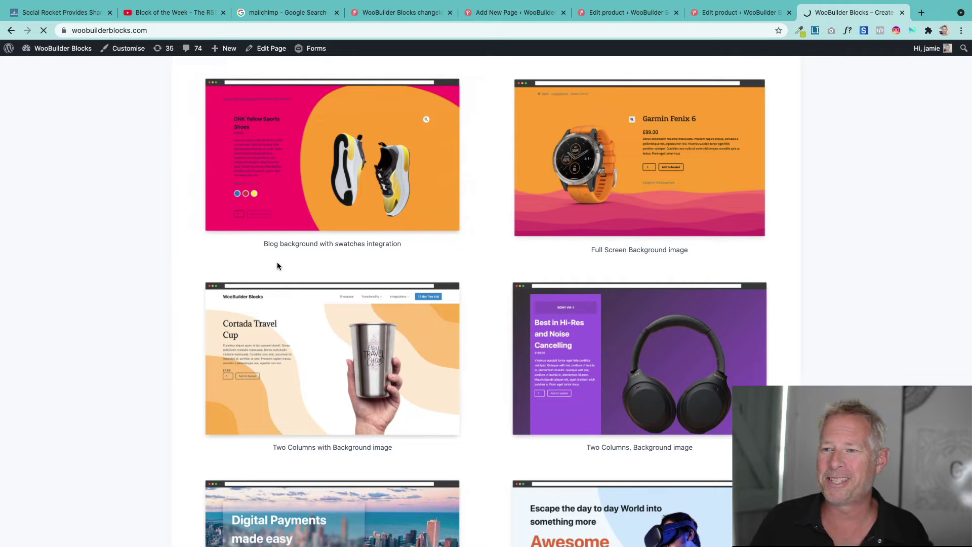
scroll(235, 357, down, 2)
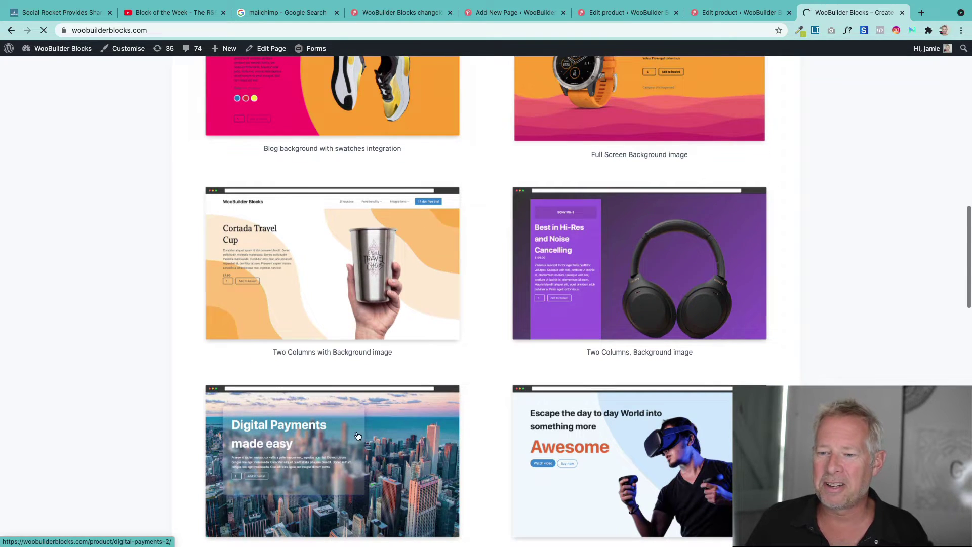
scroll(286, 409, down, 5)
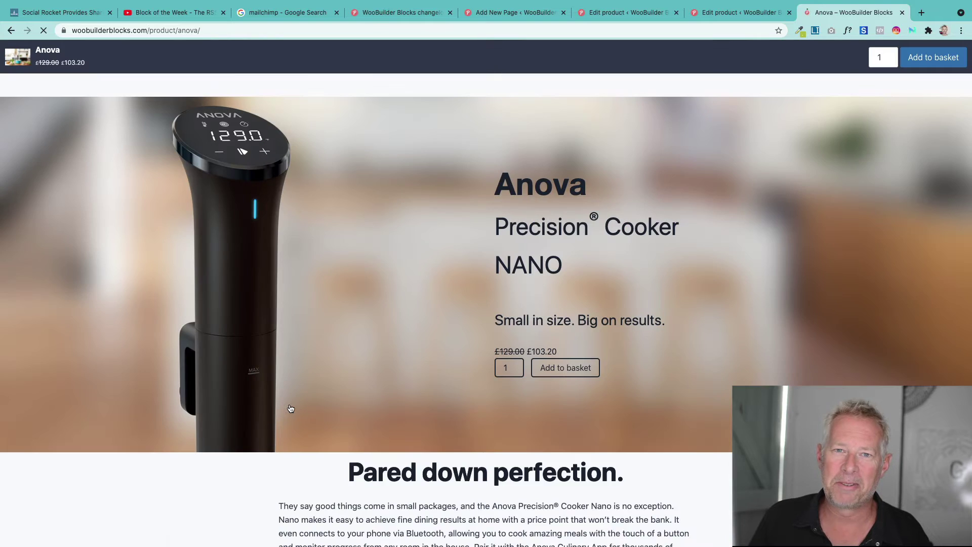
Examine how the sticky add-to-cart bar behaves along the sections of the Anova product page.
click(767, 179)
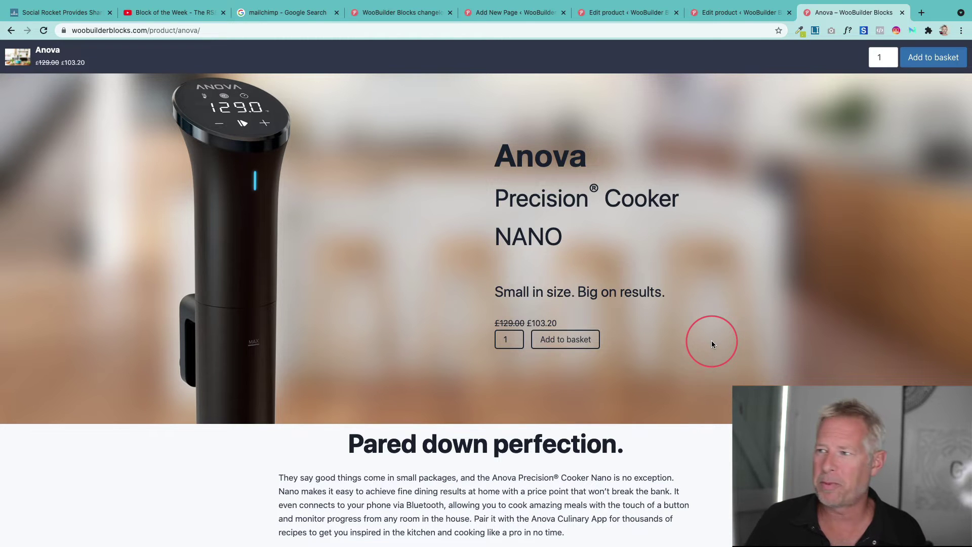
scroll(607, 360, down, 3)
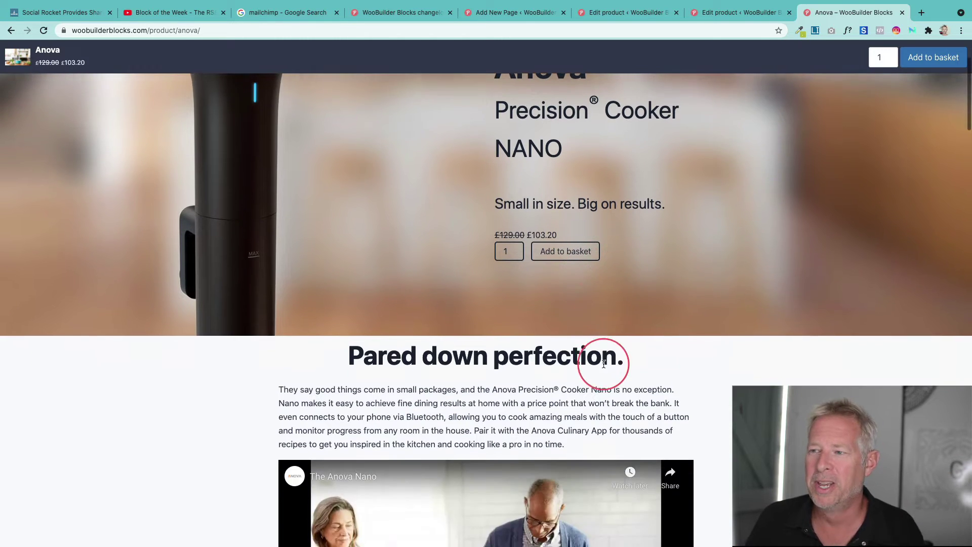
scroll(633, 304, up, 3)
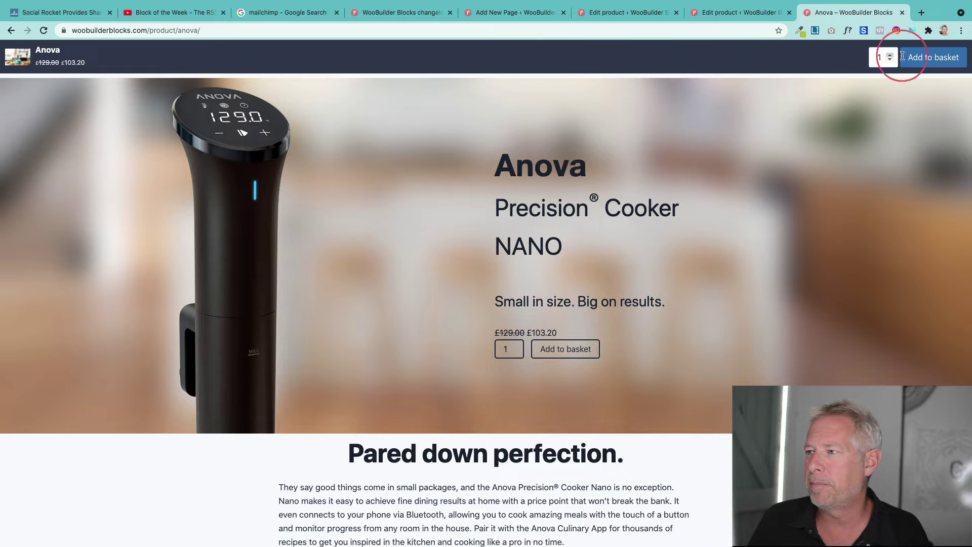
scroll(521, 274, down, 3)
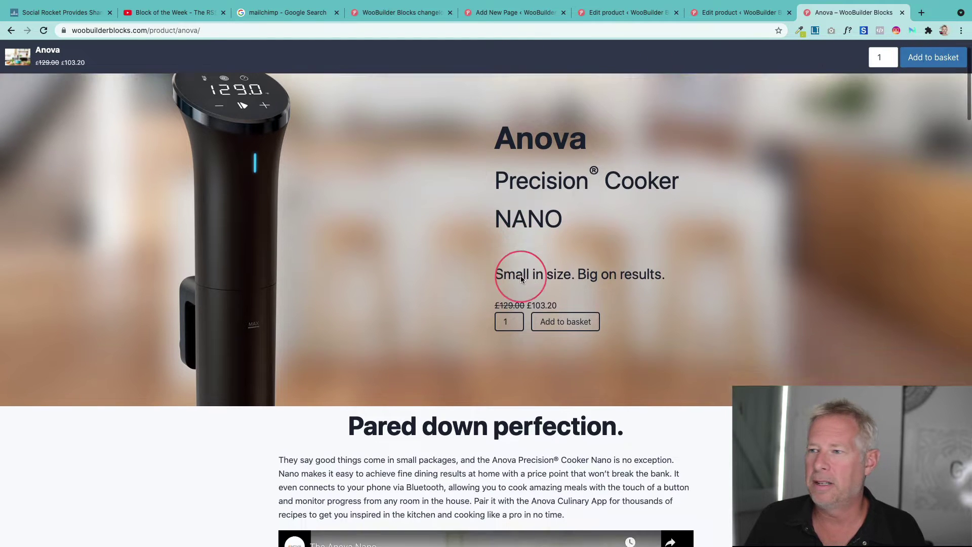
scroll(521, 277, down, 6)
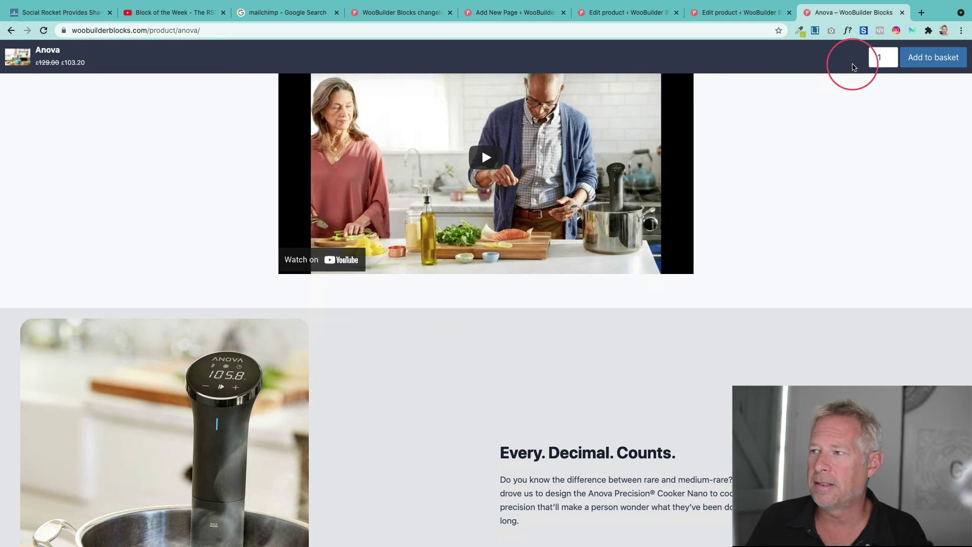
scroll(718, 304, up, 9)
scroll(718, 304, up, 1)
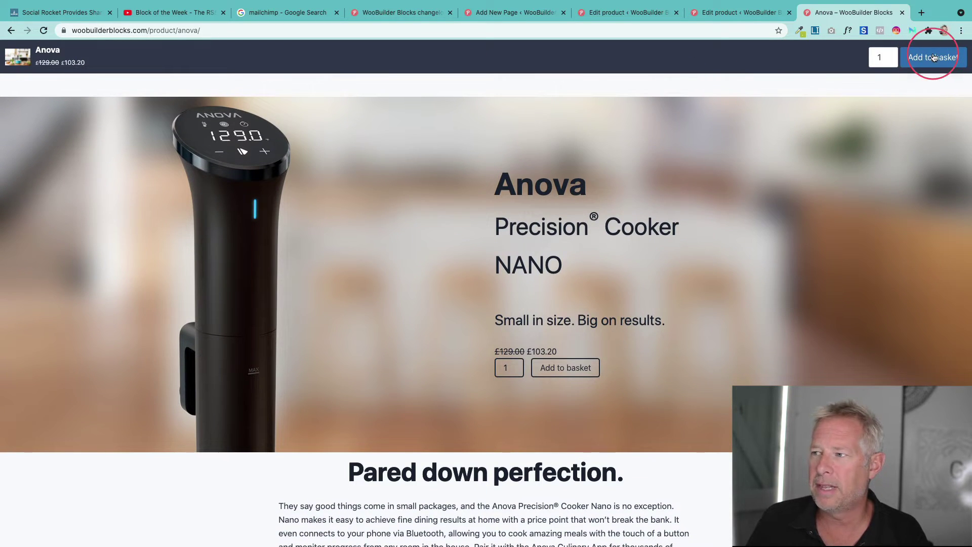
scroll(633, 304, down, 2)
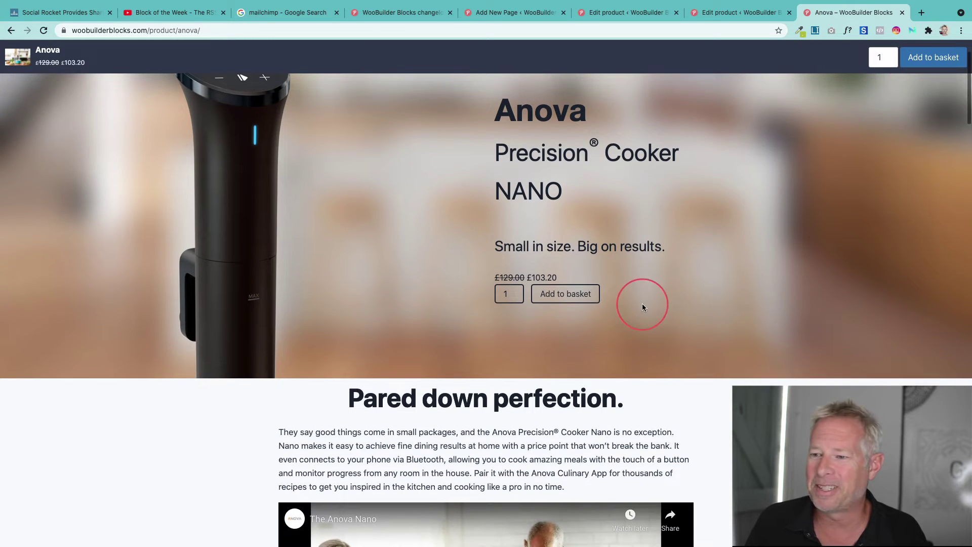
scroll(642, 303, down, 15)
scroll(642, 308, down, 5)
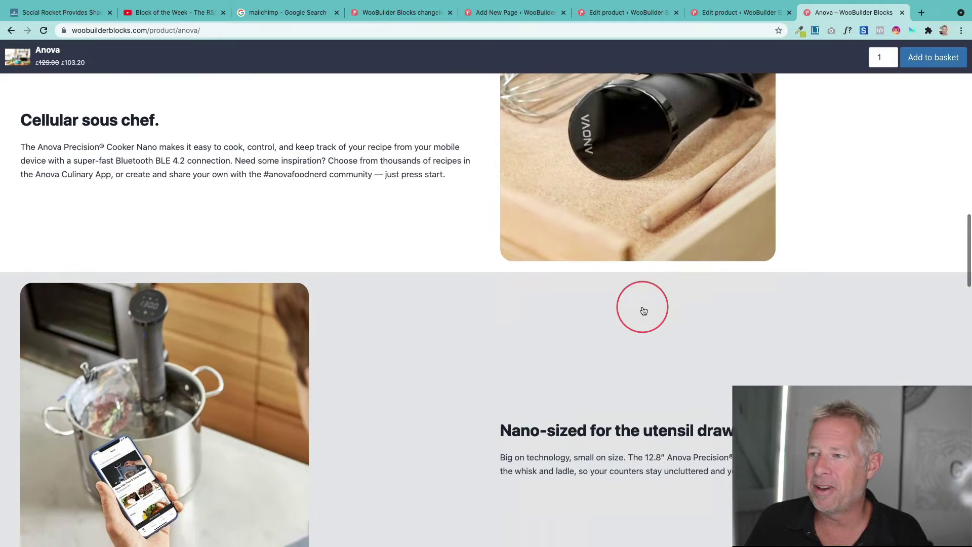
scroll(642, 308, up, 4)
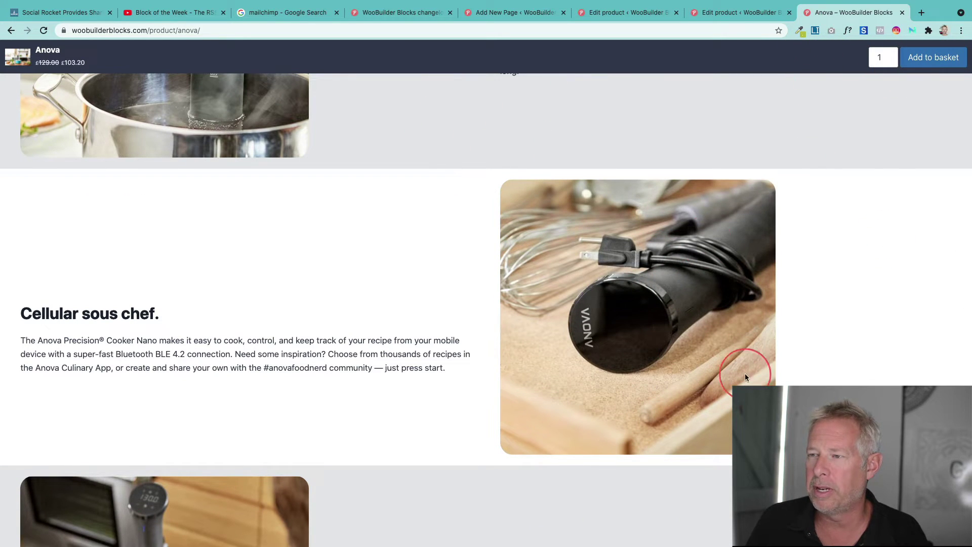
Return to the Sticky Add to Cart Block product being edited and insert the WooBuilder: Sticky add to cart block above the columns.
click(619, 16)
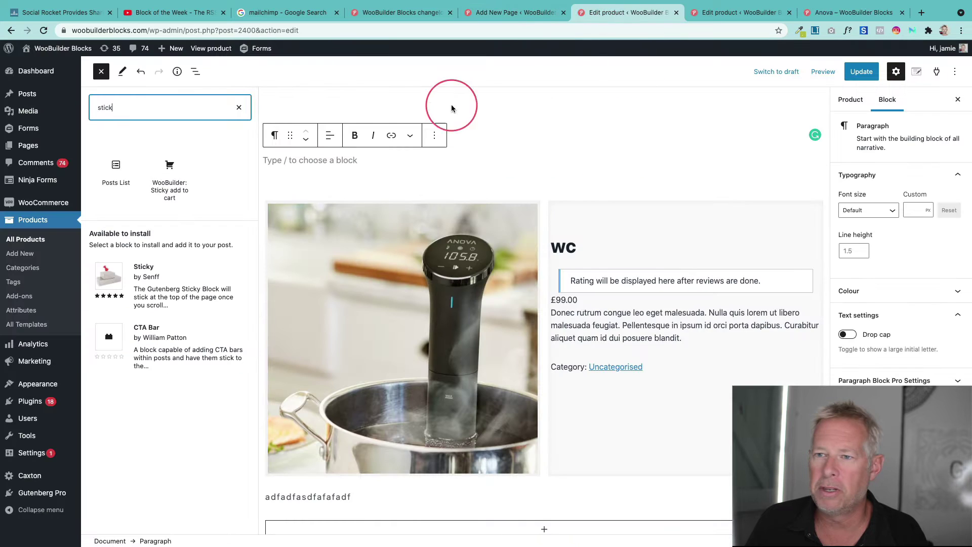
click(175, 165)
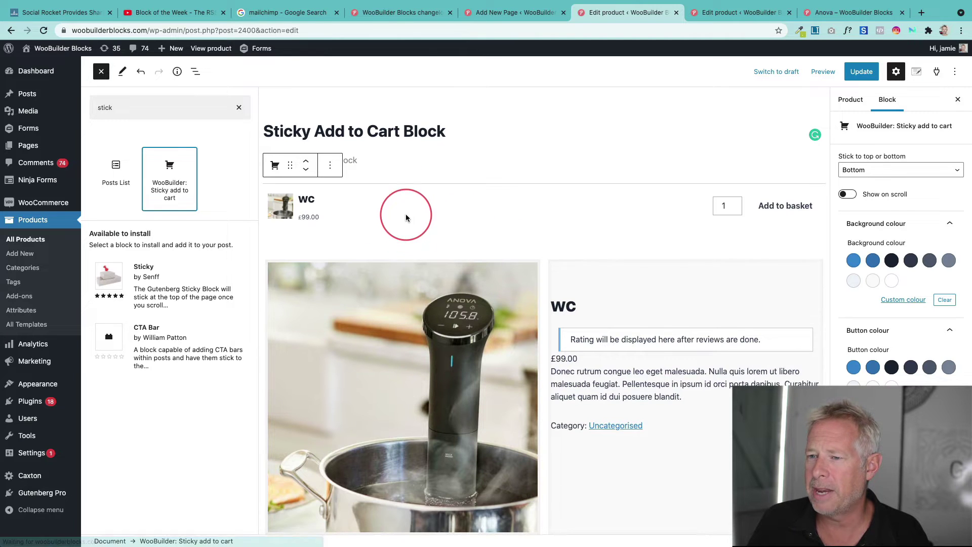
click(405, 211)
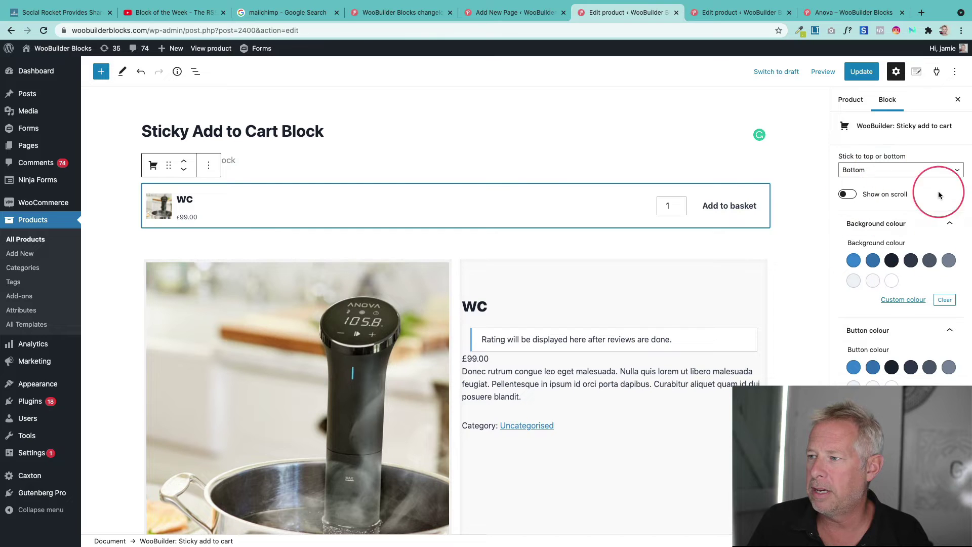
Make the sticky add to cart block stick to the top and show on scroll, with a near-black background.
click(897, 173)
click(877, 162)
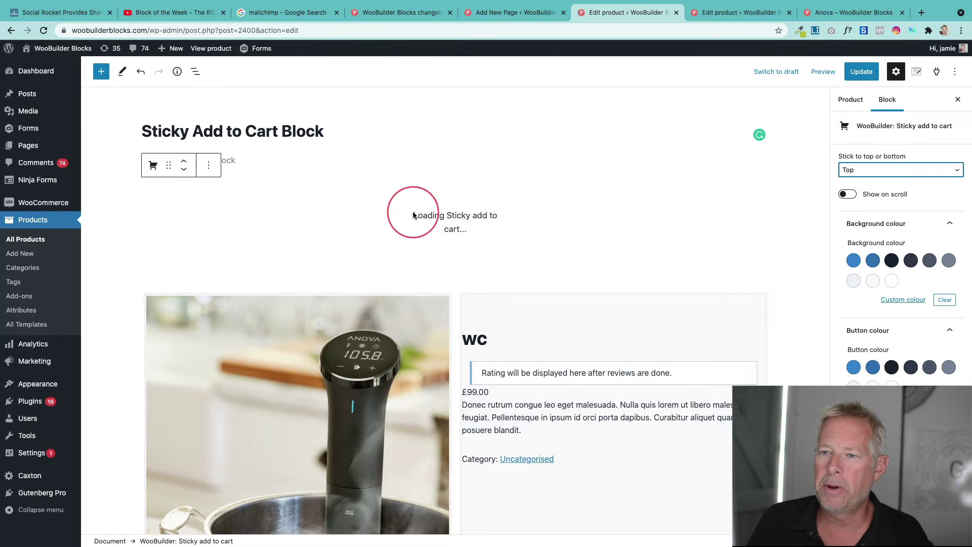
click(856, 170)
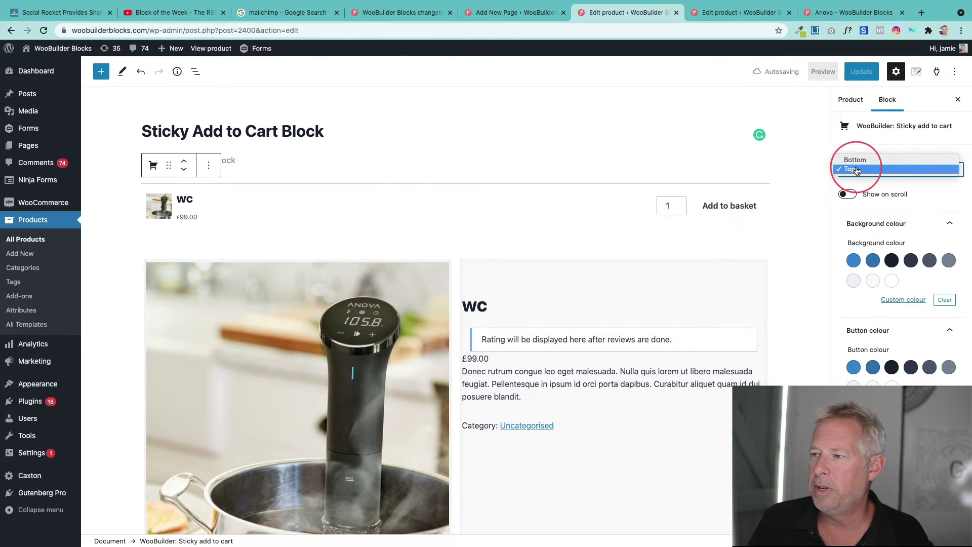
click(857, 170)
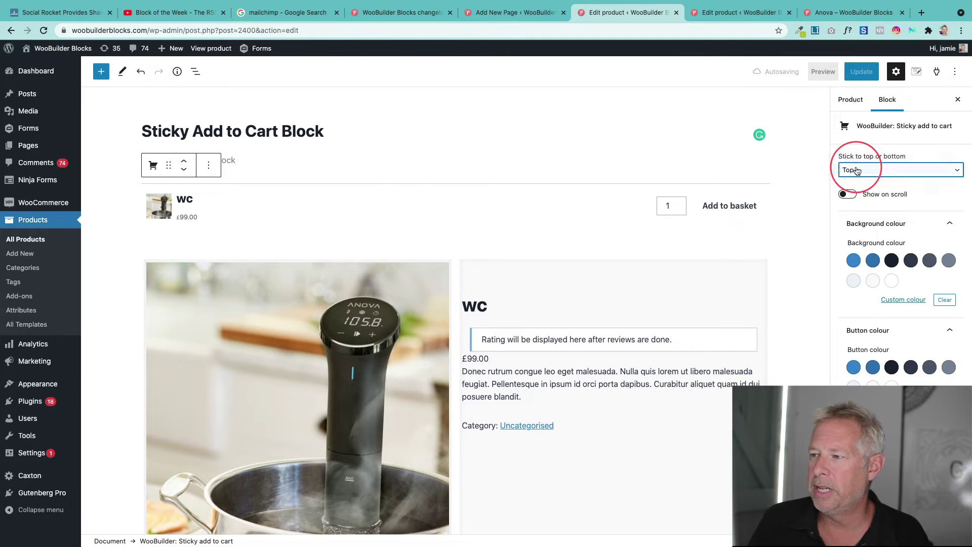
click(848, 195)
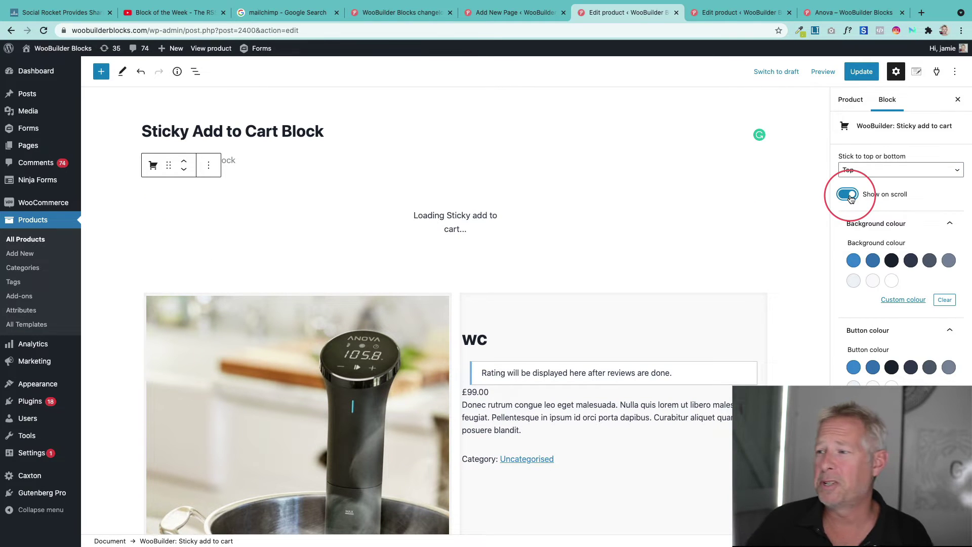
click(888, 262)
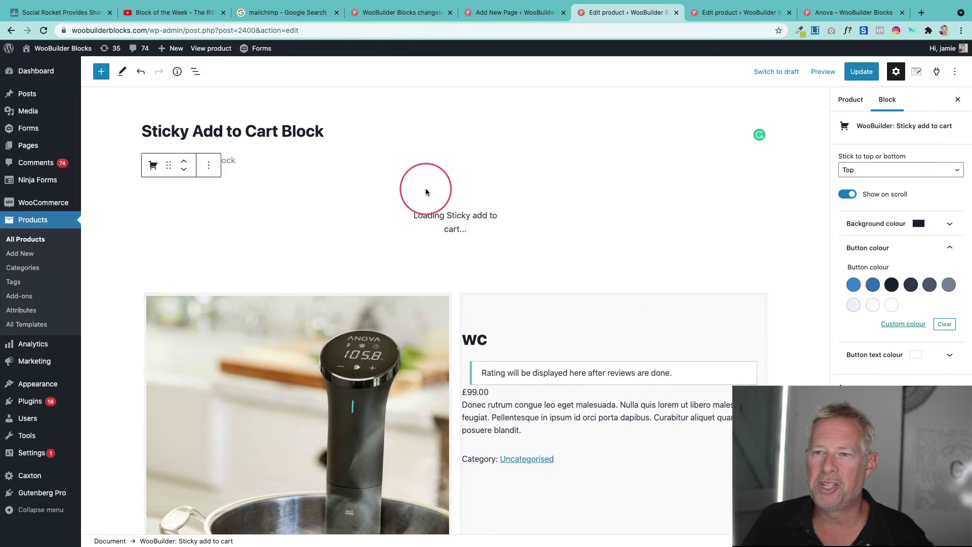
Switch to the block settings in the Sony Headphones product editor.
click(832, 15)
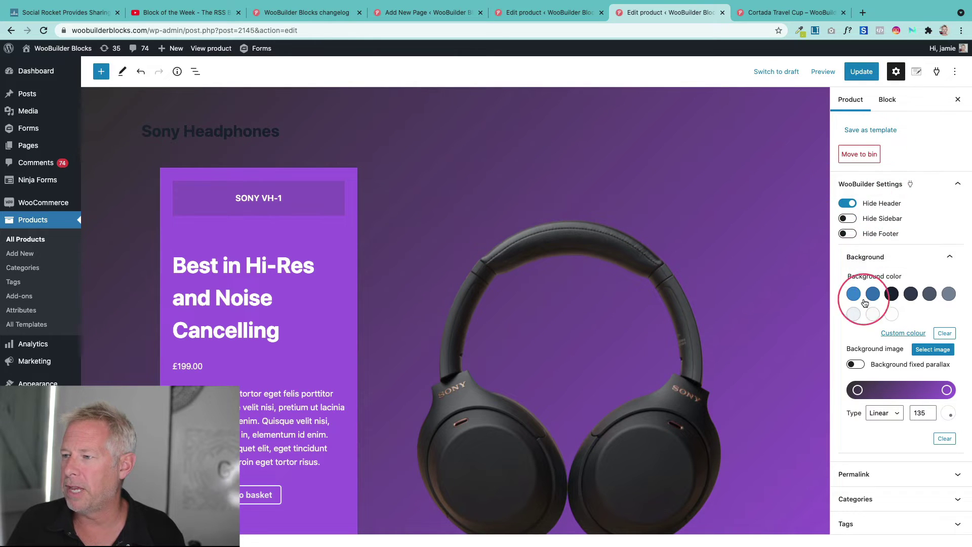
click(890, 103)
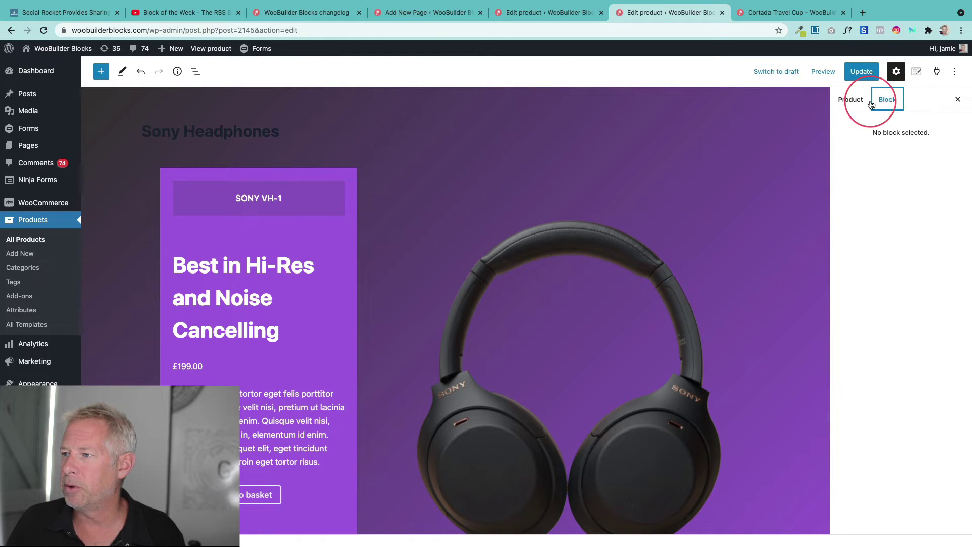
Review the Sony Headphones product's WooBuilder settings for hiding the header, sidebar and footer and for the page background.
click(851, 99)
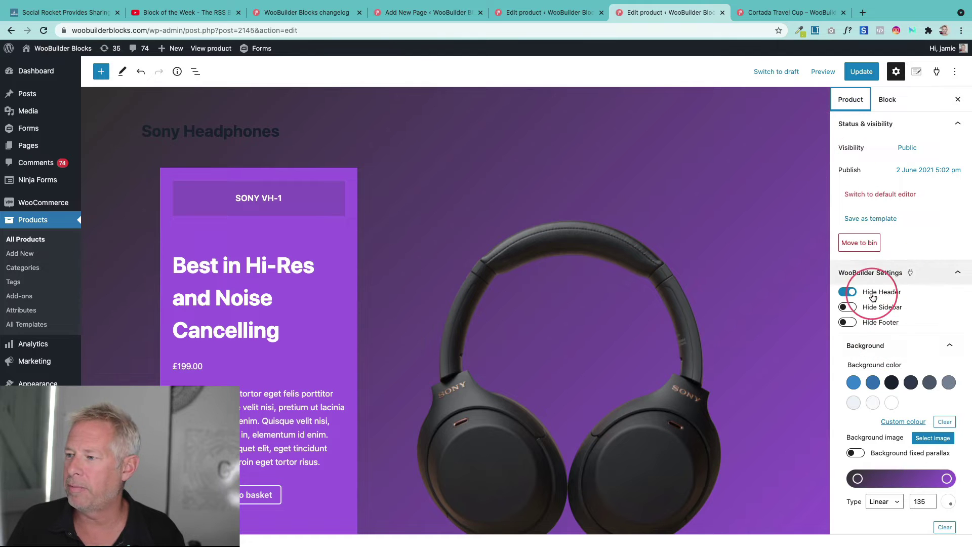
scroll(901, 326, down, 3)
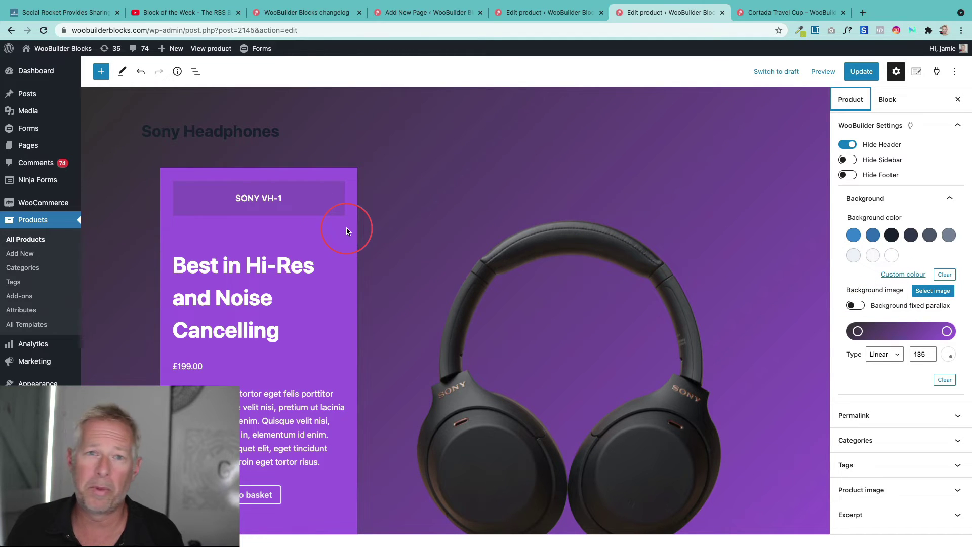
click(745, 12)
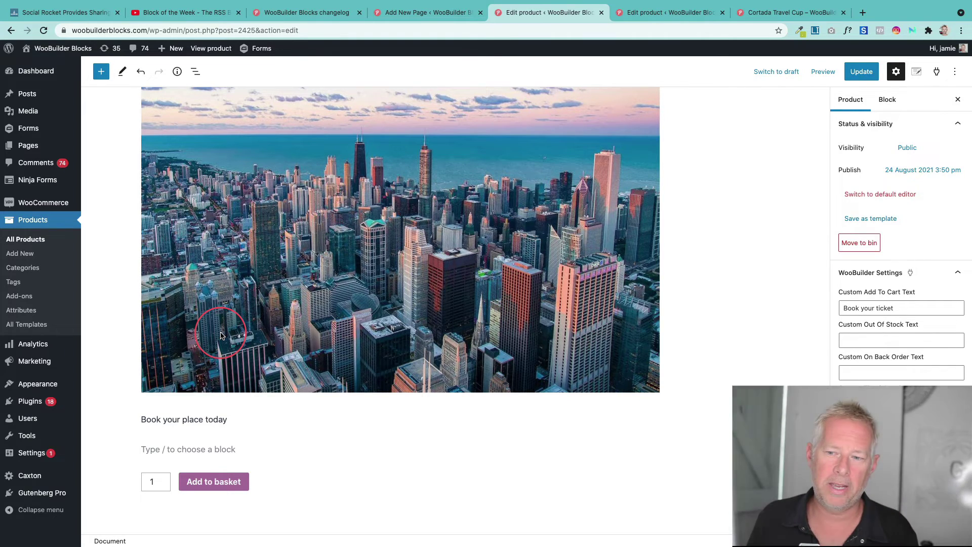
Check the Custom Add To Cart Text in the city skyline product's settings and view its live page, leaving the editor without saving.
click(218, 481)
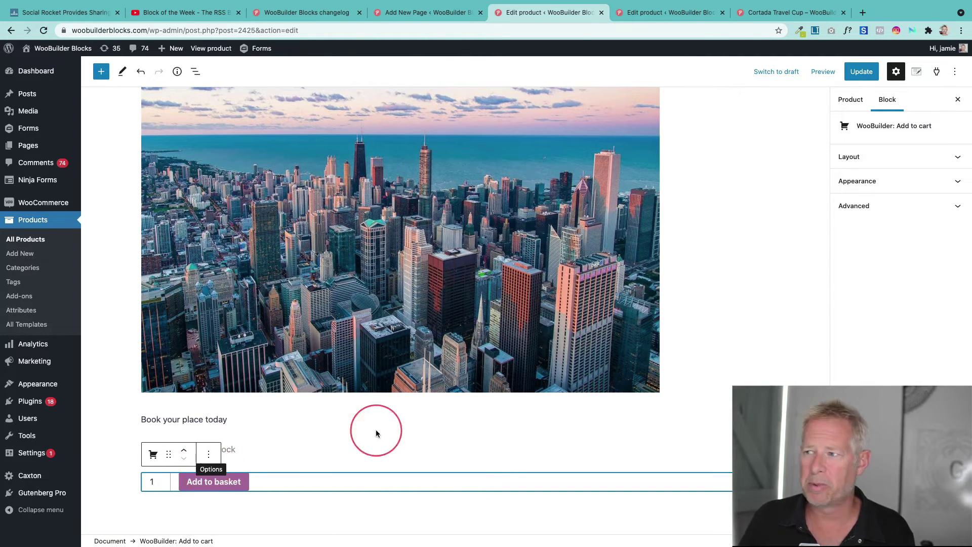
click(851, 100)
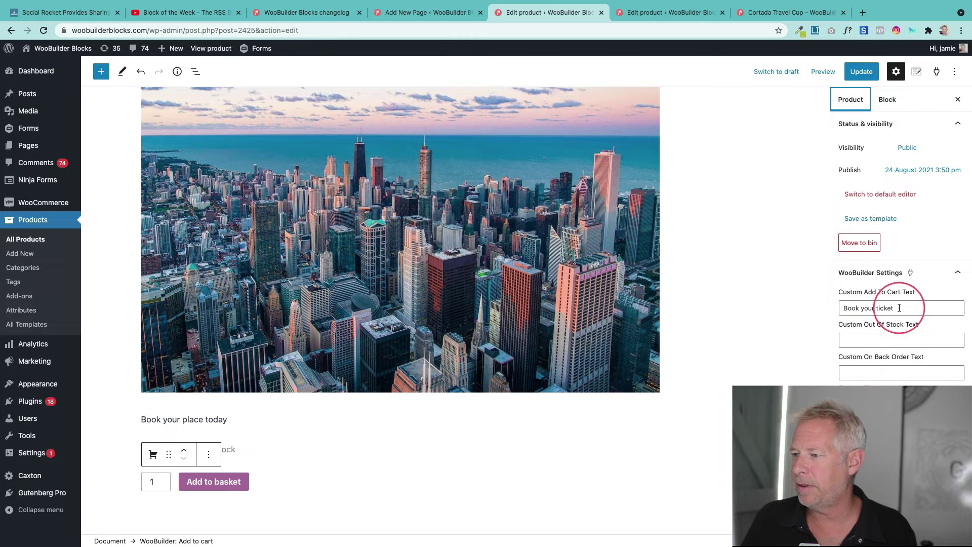
drag(895, 308, 842, 307)
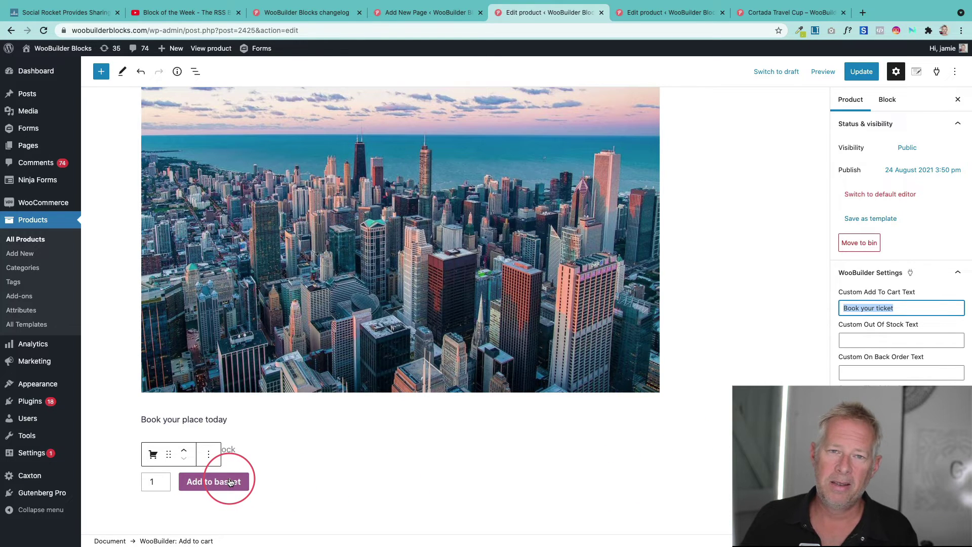
click(211, 48)
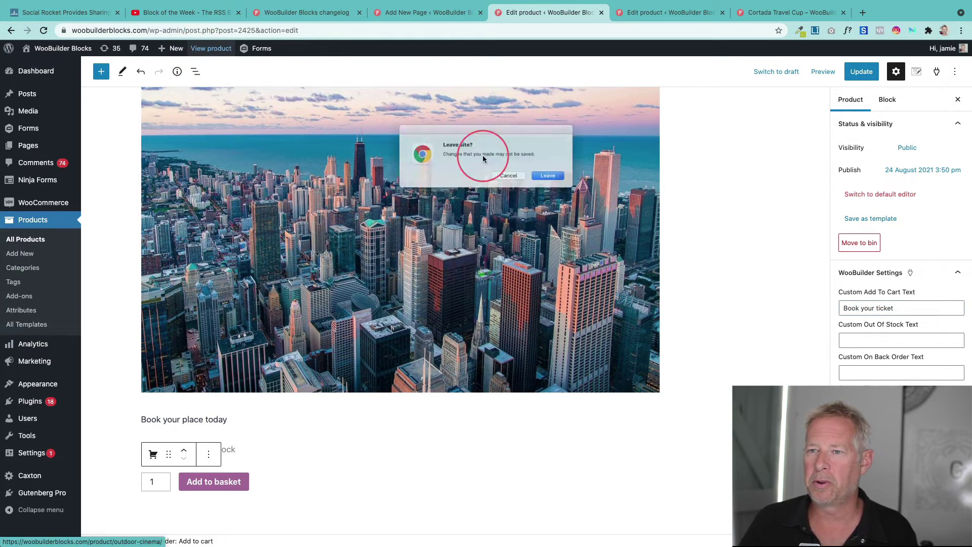
click(562, 179)
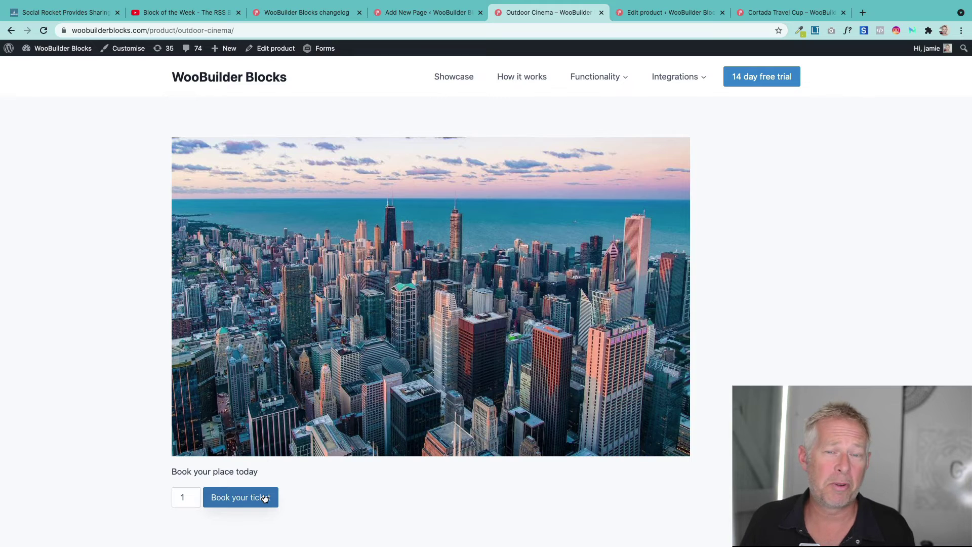
Expand and collapse the Description and Reviews accordion sections on the Winter Trips product page to examine their behaviour.
click(484, 429)
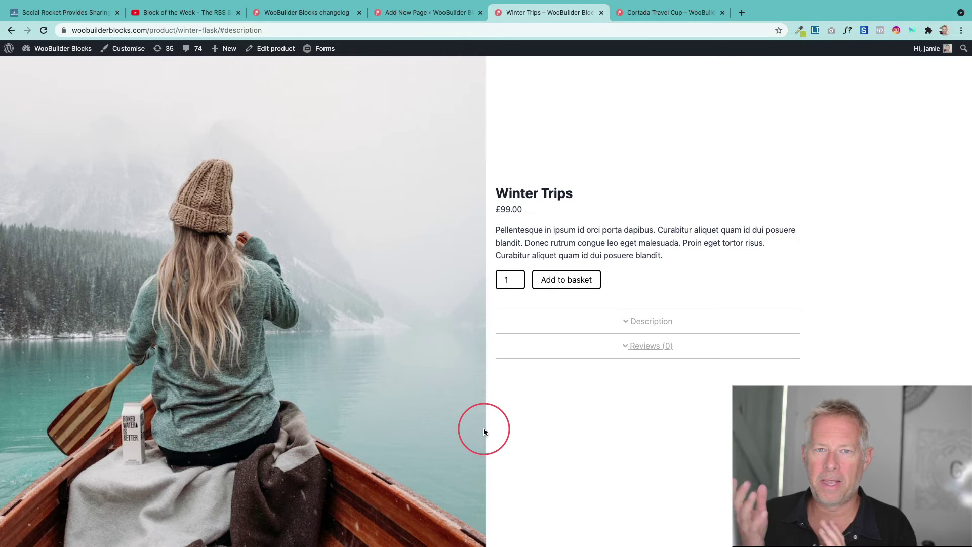
click(675, 320)
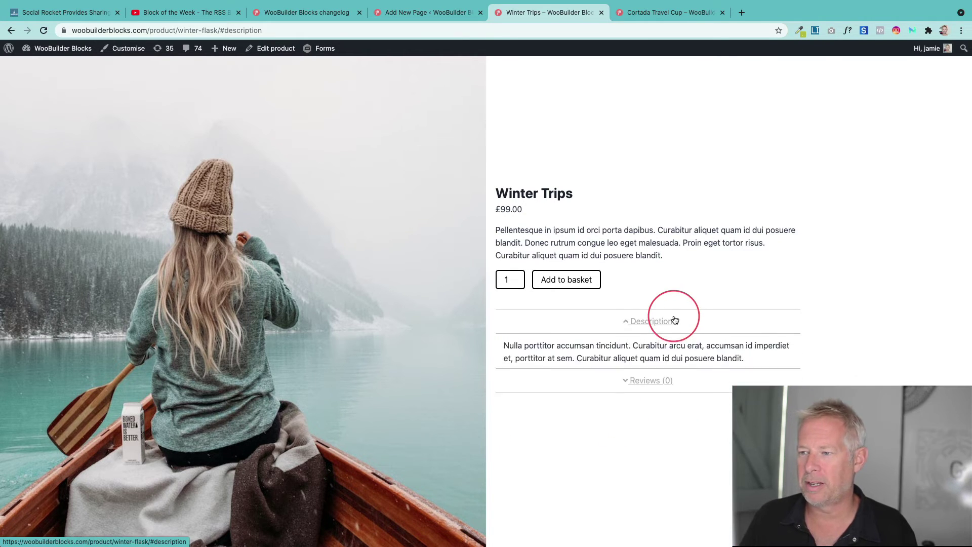
click(670, 324)
click(662, 345)
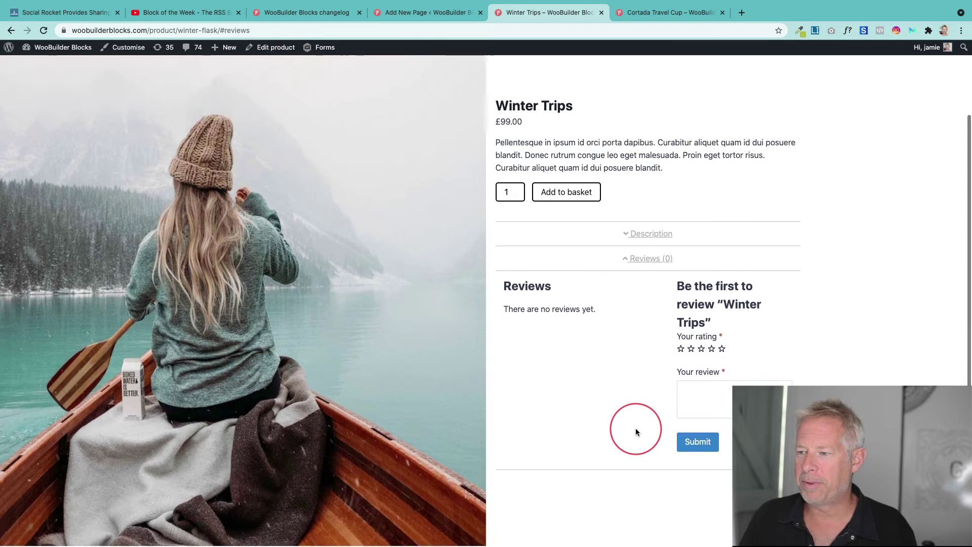
click(627, 341)
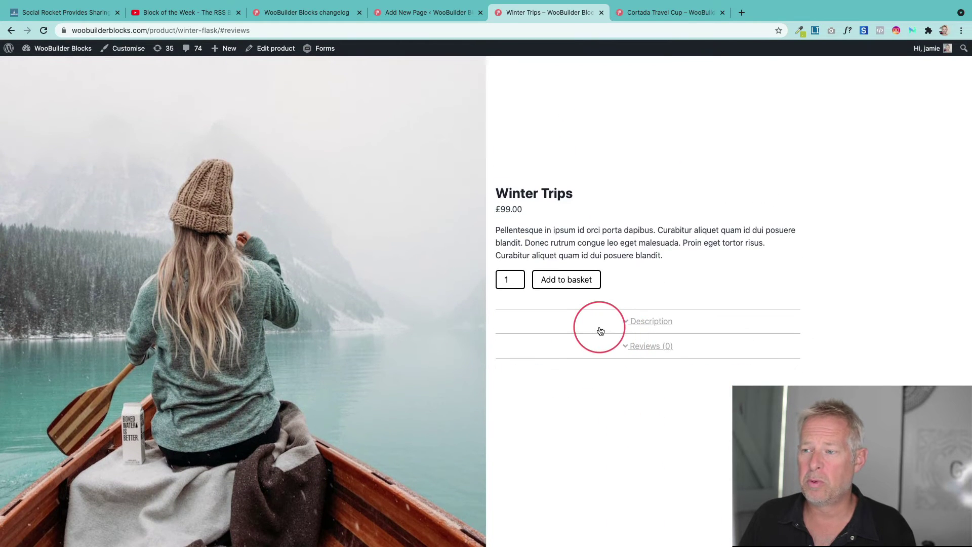
click(597, 325)
click(595, 322)
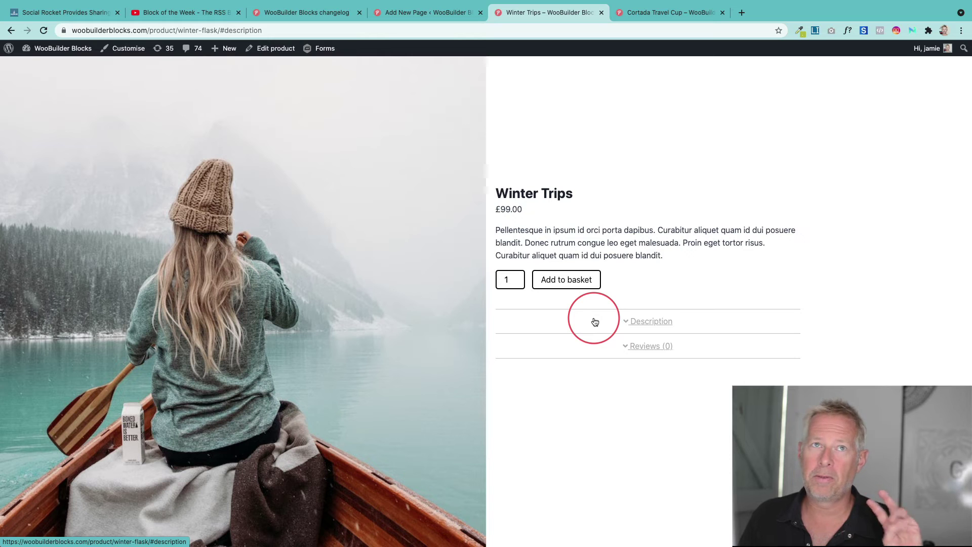
click(596, 322)
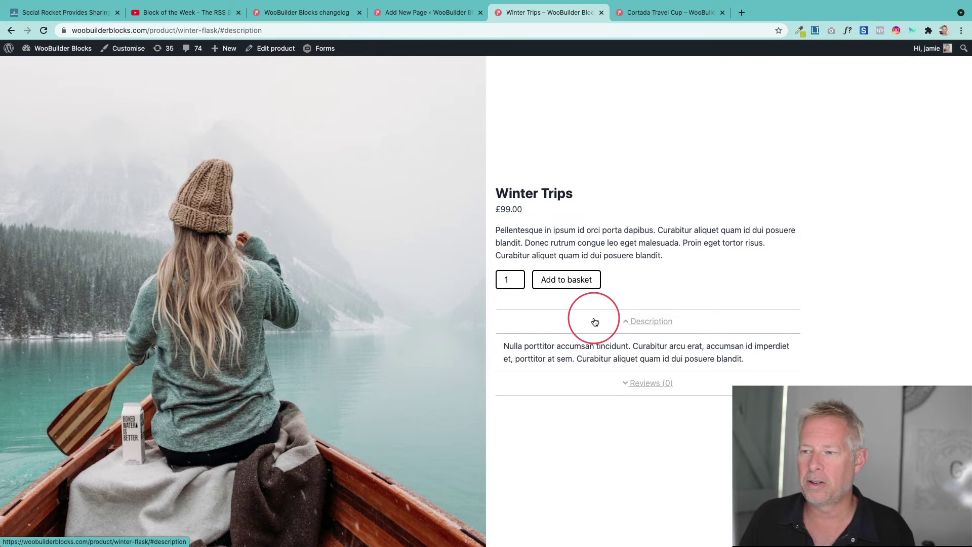
click(591, 328)
click(588, 344)
click(589, 347)
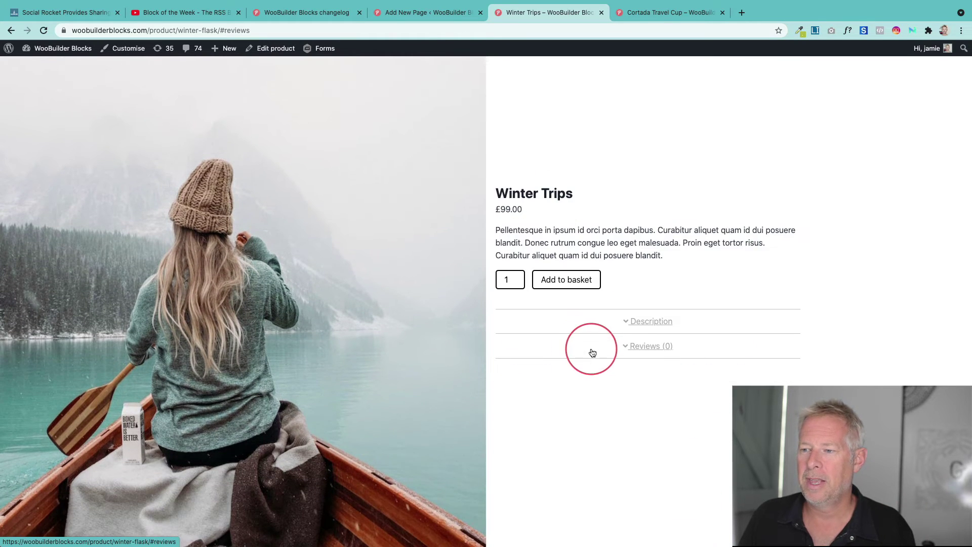
Open the Winter Trips product for editing and set the layout of its WooBuilder: Product tabs block to Horizontal tabs.
click(264, 50)
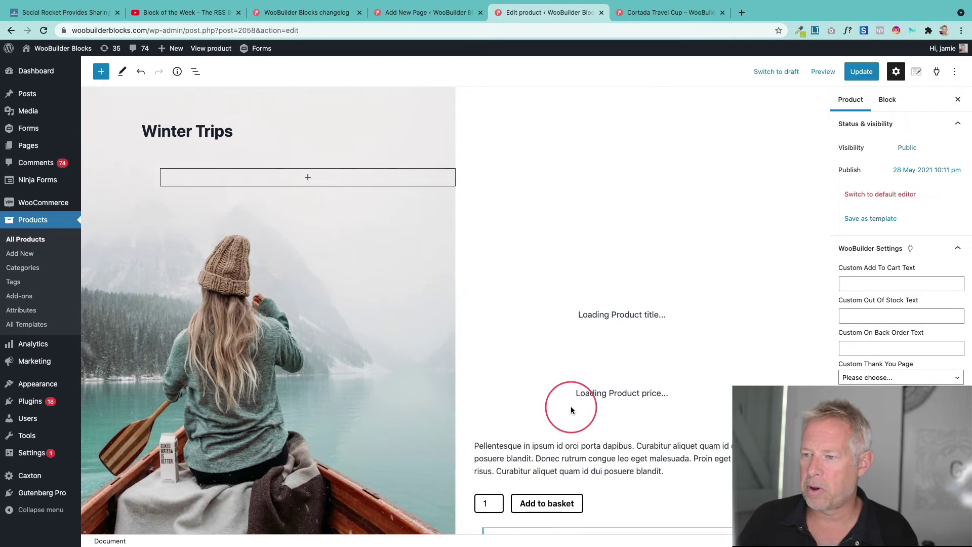
scroll(570, 415, down, 3)
click(566, 389)
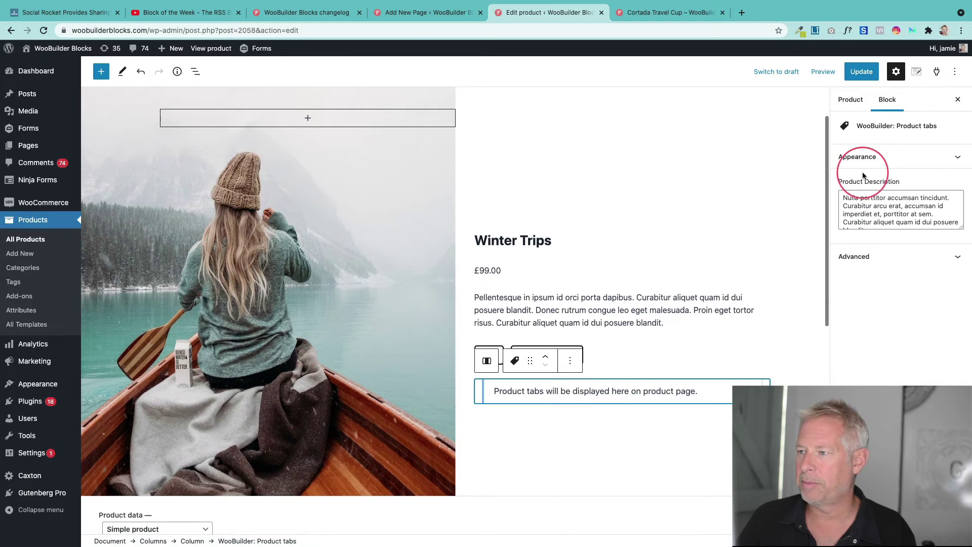
click(855, 158)
click(867, 192)
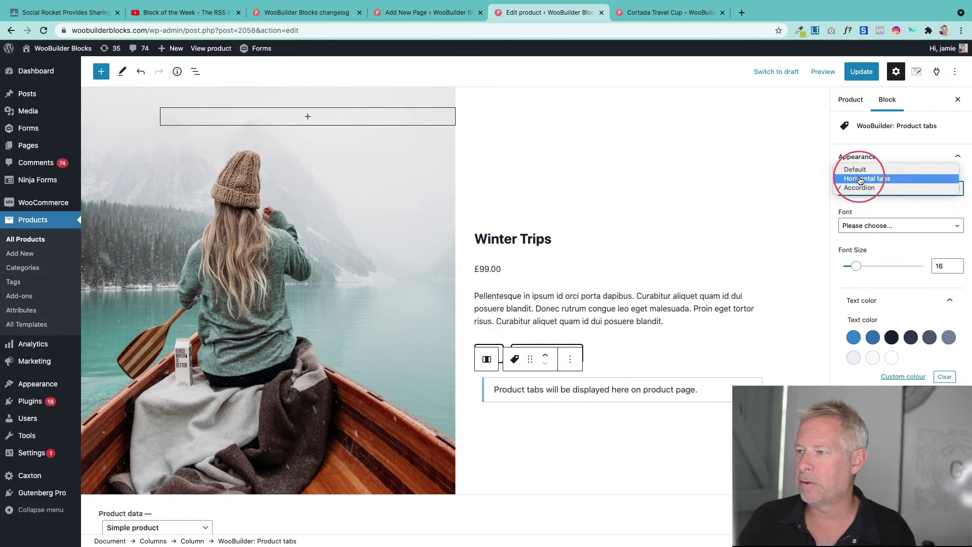
click(863, 179)
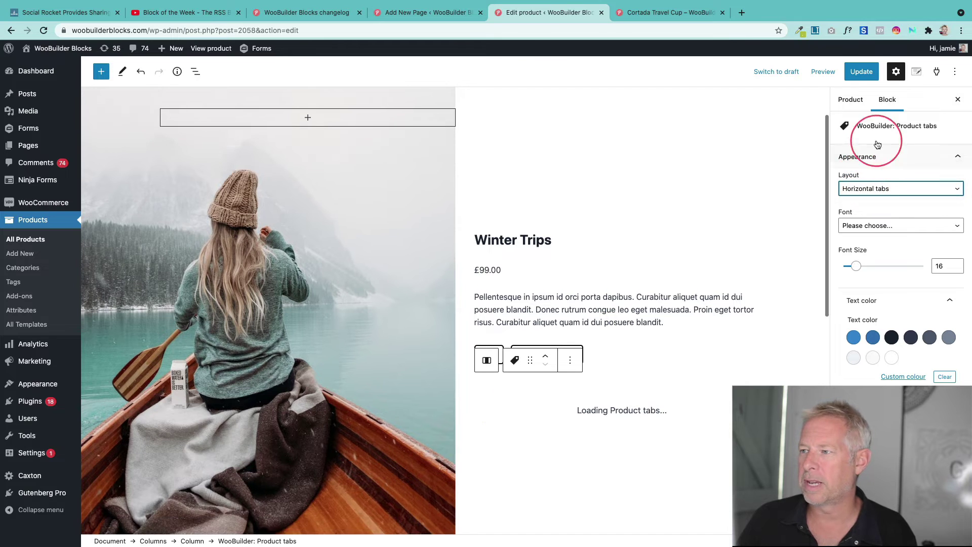
Save the Winter Trips product and check the Reviews and Description tabs on its live page.
click(863, 73)
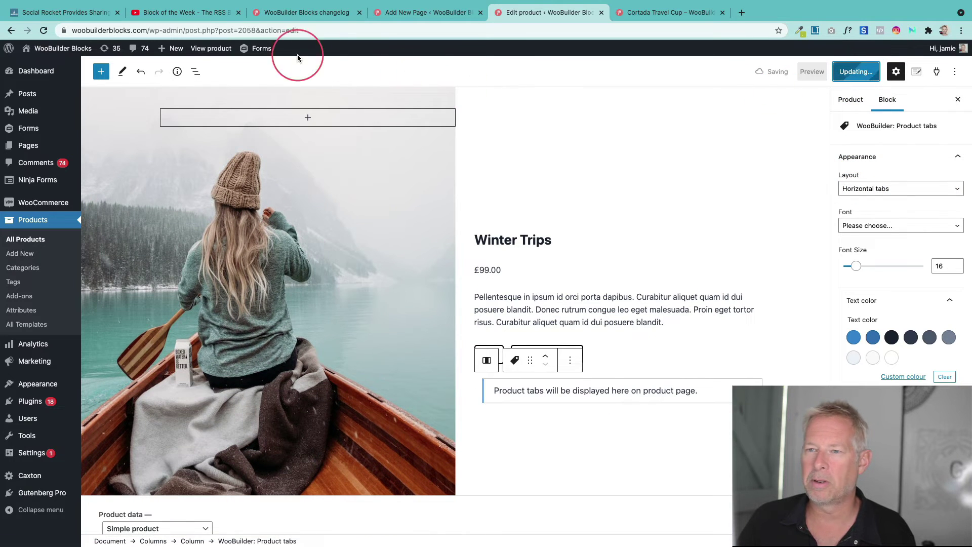
click(218, 48)
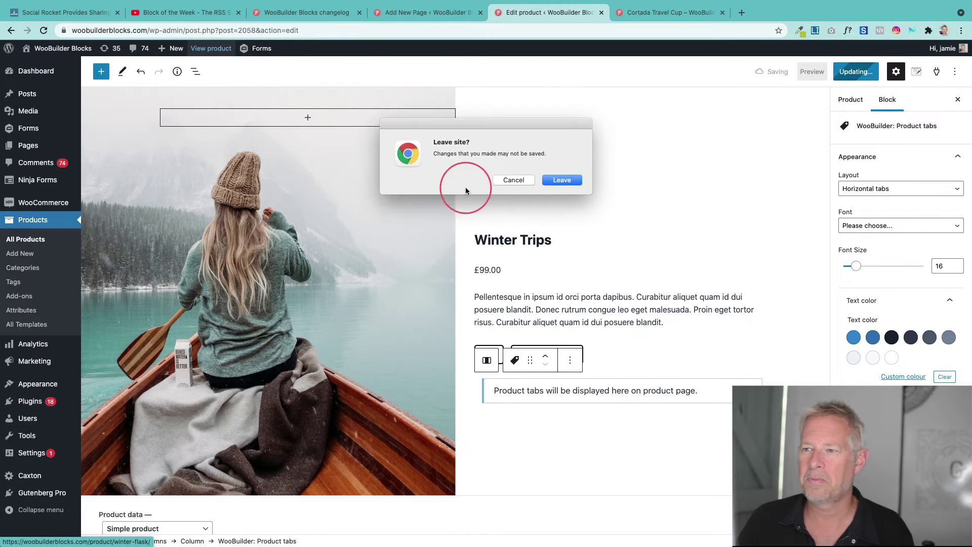
click(527, 181)
click(212, 49)
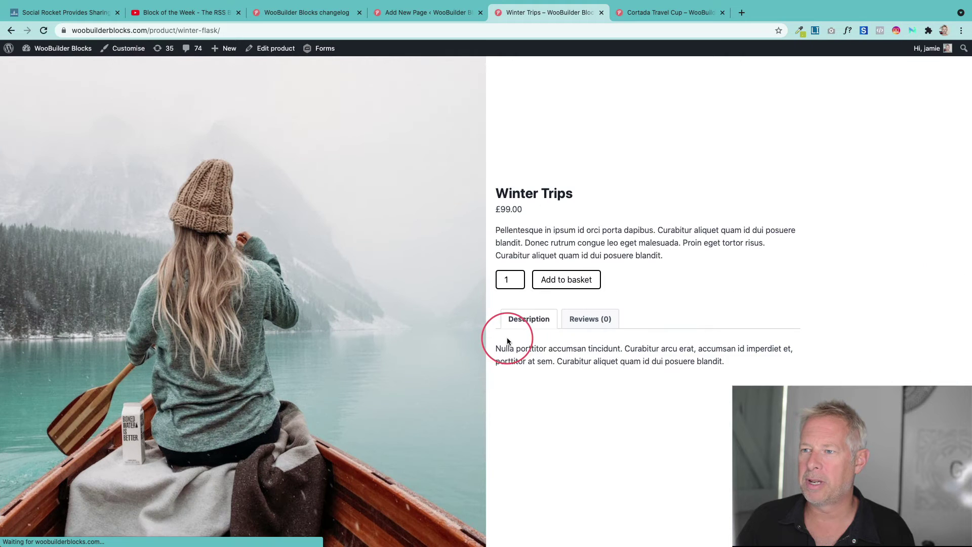
click(592, 320)
click(532, 321)
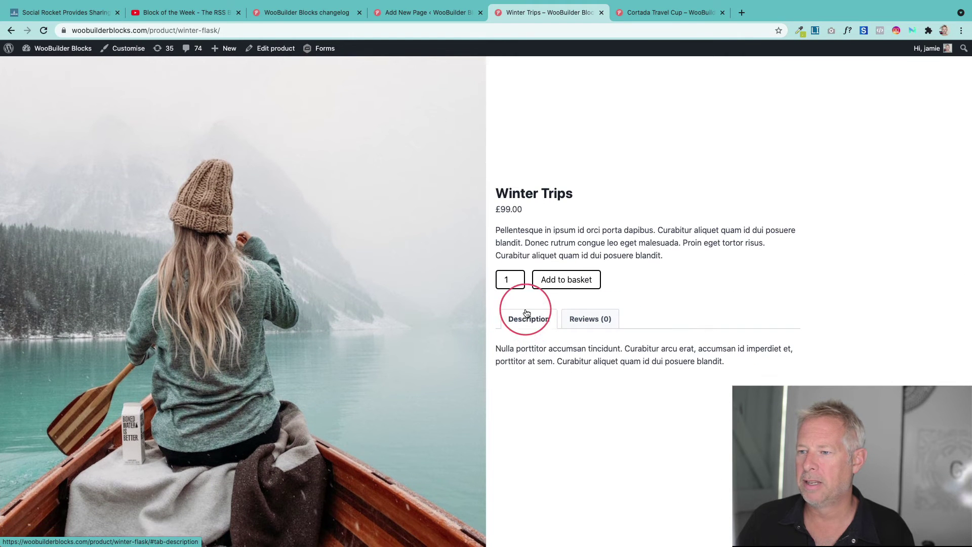
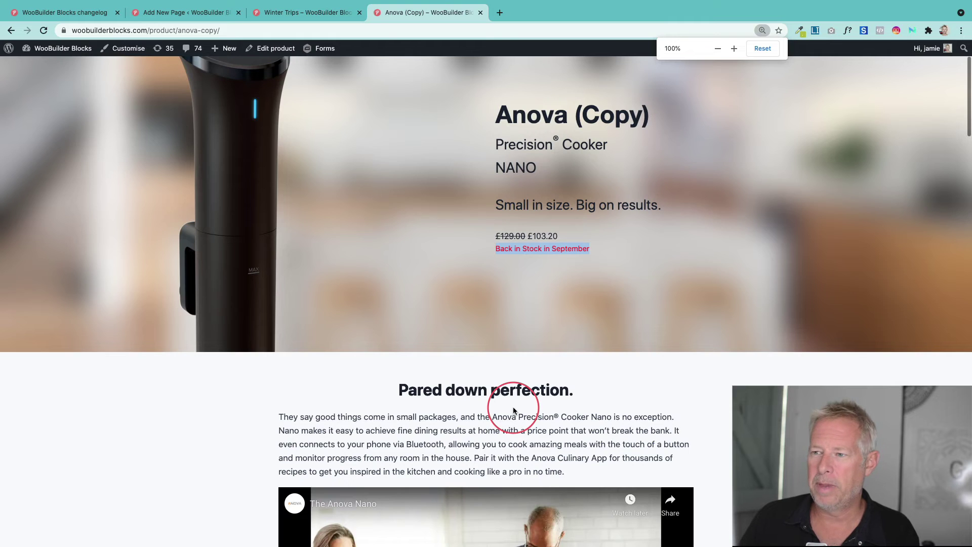
Open the Anova (Copy) product for editing and highlight its Custom Out Of Stock Text in the WooBuilder settings.
scroll(513, 410, up, 3)
click(541, 430)
click(276, 51)
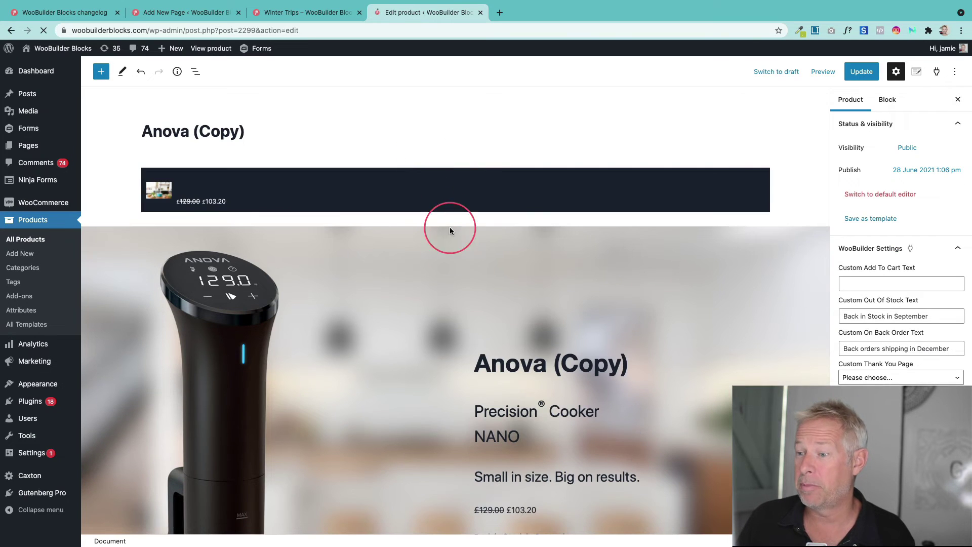
scroll(453, 277, down, 2)
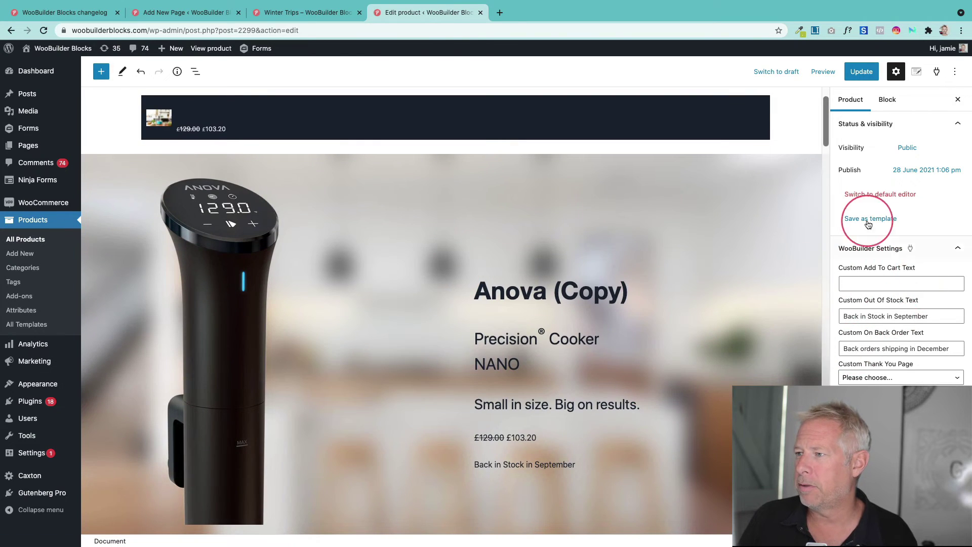
click(887, 100)
click(851, 100)
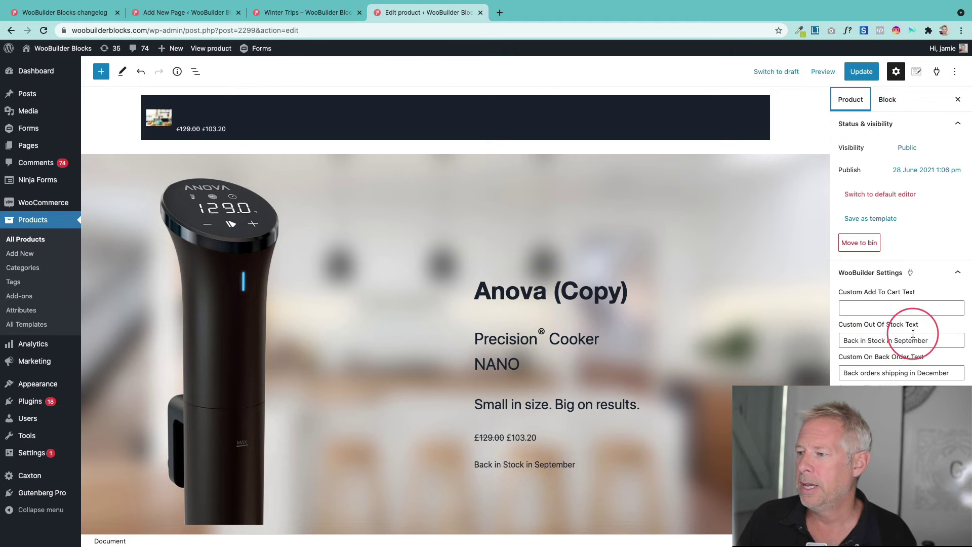
drag(943, 341, 843, 341)
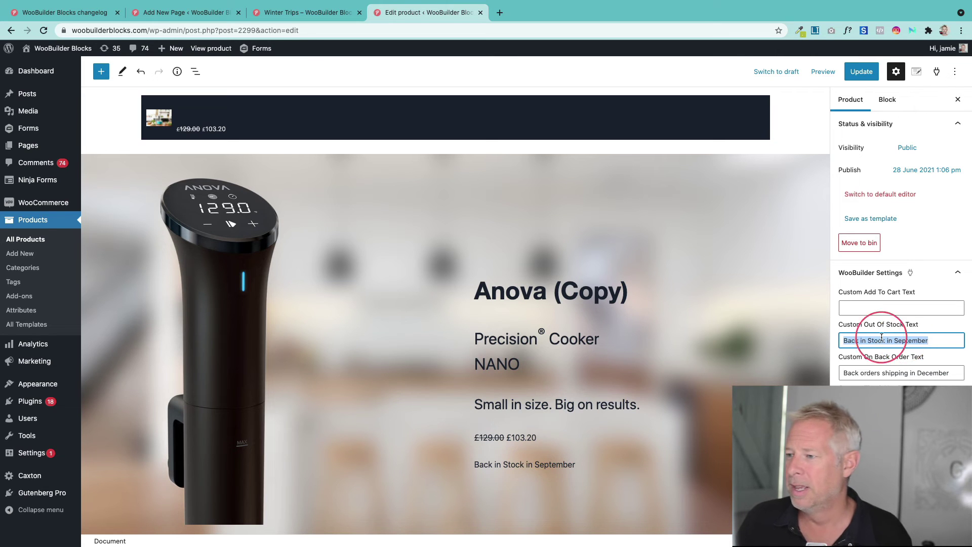
Set the Anova (Copy) product's inventory stock status to On backorder and update the product.
scroll(537, 374, down, 10)
scroll(537, 374, down, 15)
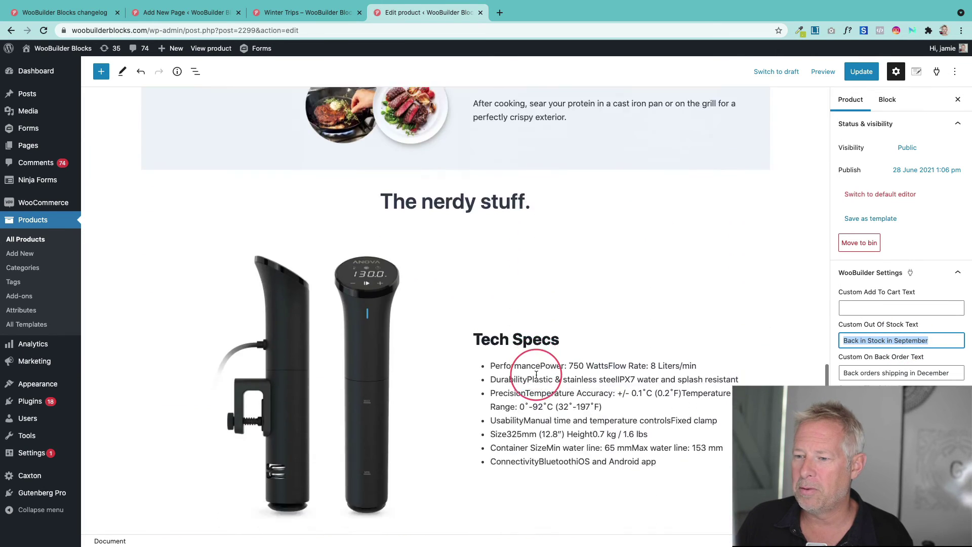
scroll(537, 374, down, 5)
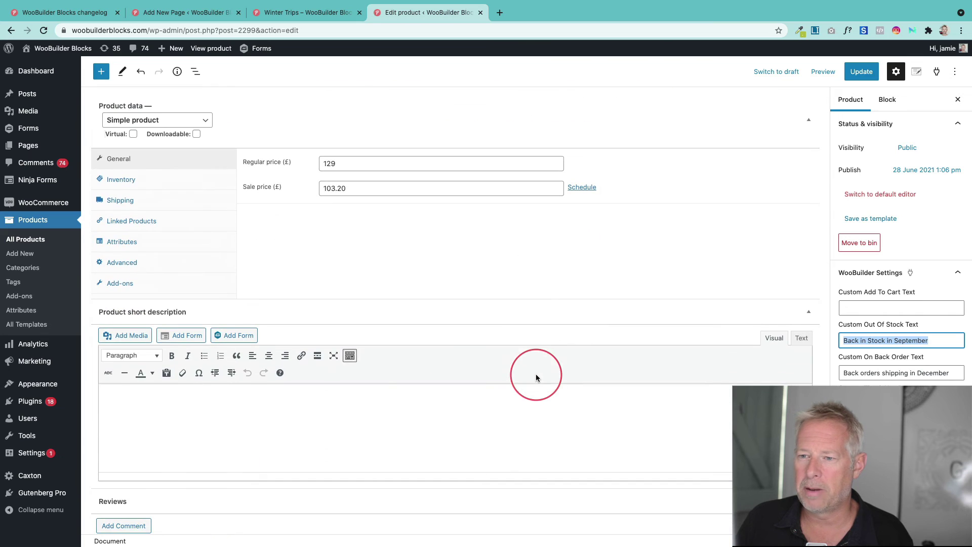
click(115, 183)
click(338, 210)
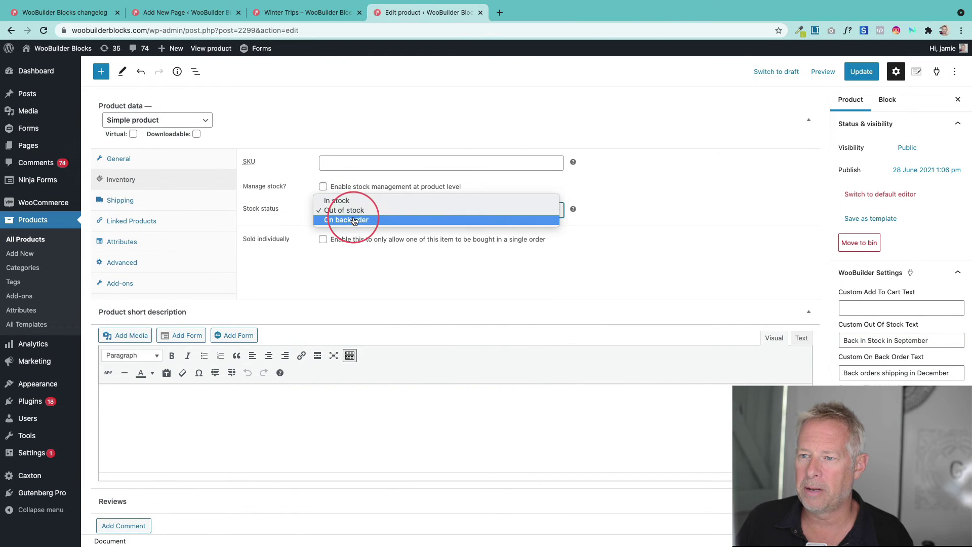
click(476, 220)
click(869, 77)
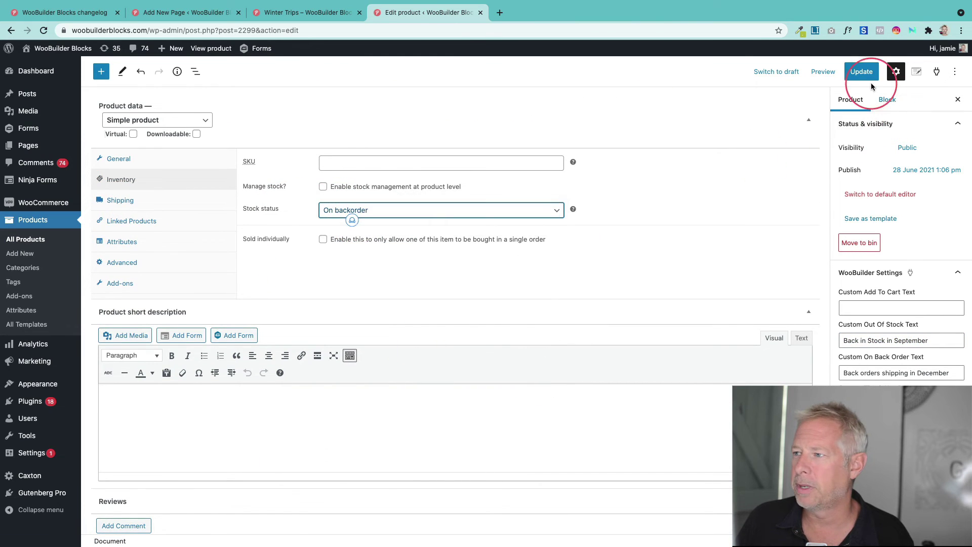
View the live Anova (Copy) product page once the update has saved and highlight the custom back order text below the price.
click(215, 50)
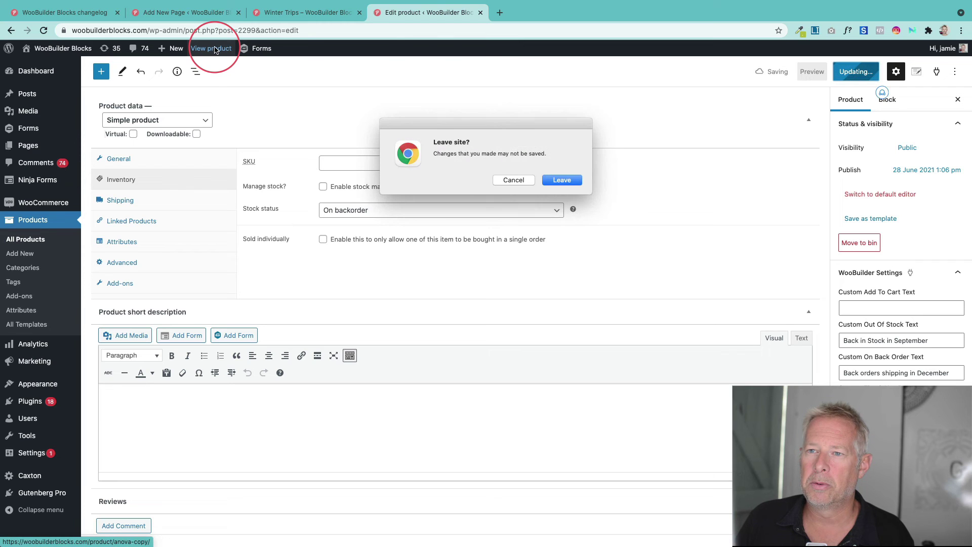
click(518, 177)
click(211, 48)
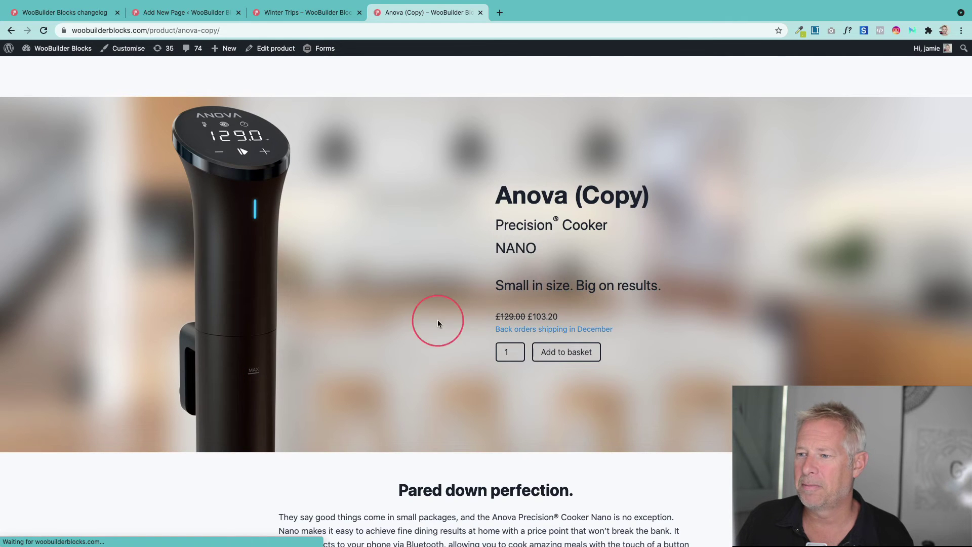
drag(504, 329, 633, 330)
click(633, 330)
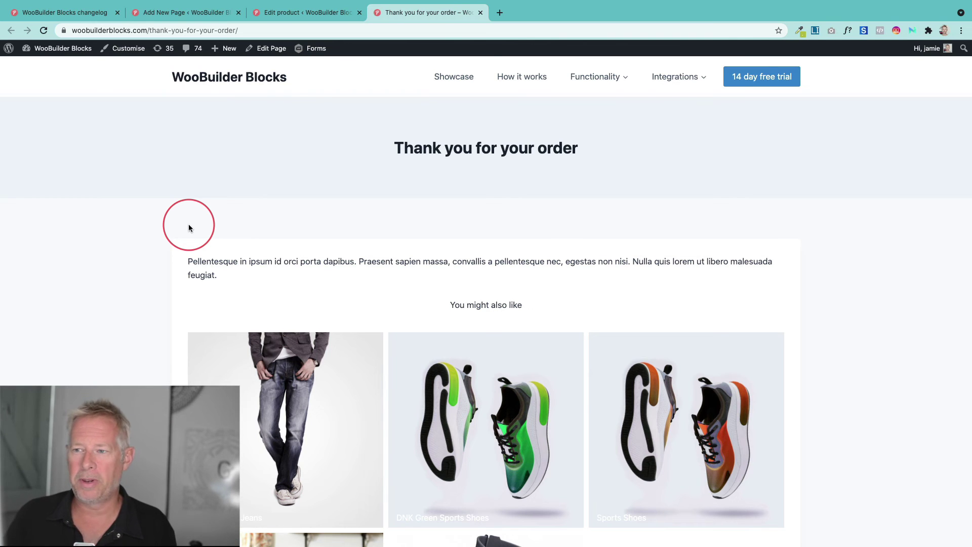
Look through the live Thank you for your order page, including its text and the You might also like product grid.
scroll(299, 329, down, 5)
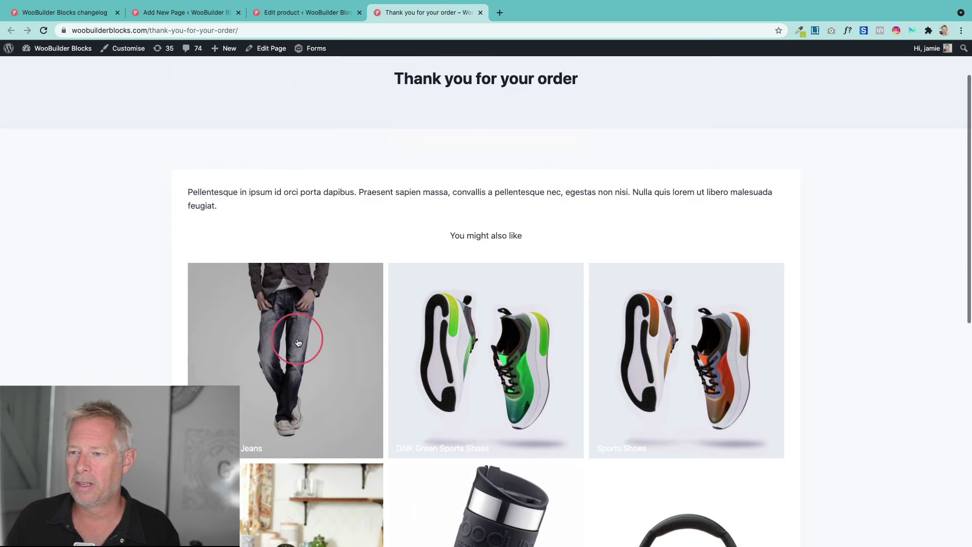
scroll(590, 304, down, 5)
scroll(599, 295, up, 10)
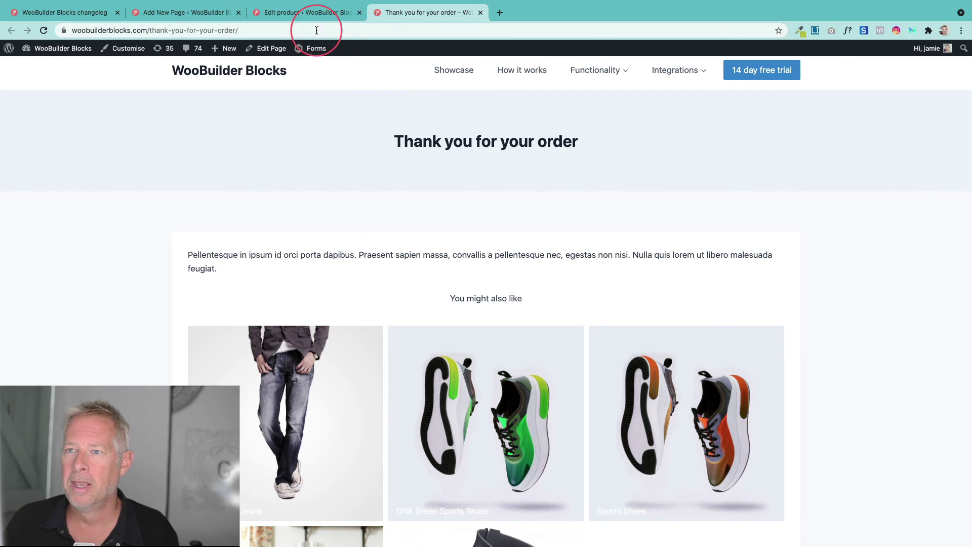
Return to the Anova (Copy) product editor, review the Custom Thank You Page choices and pick Thank you for your order.
click(314, 15)
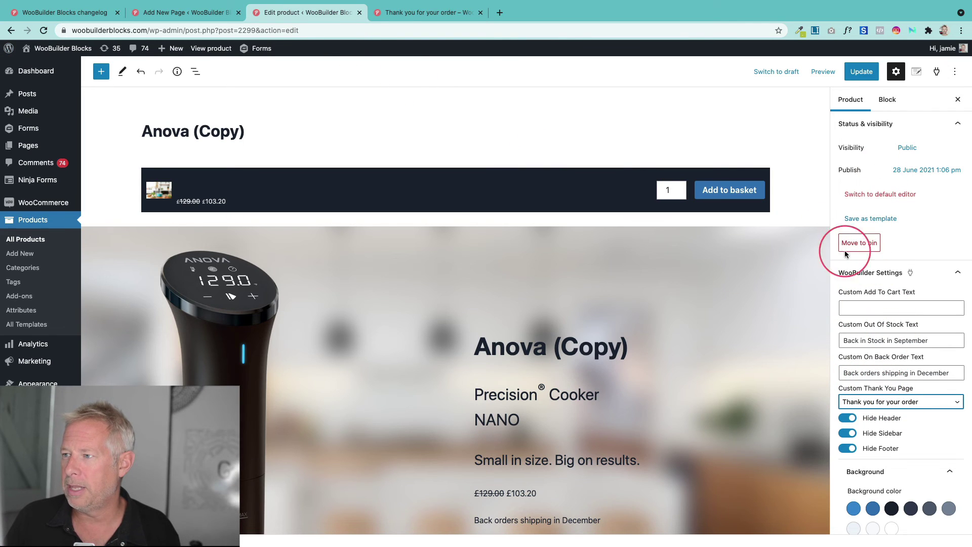
click(867, 404)
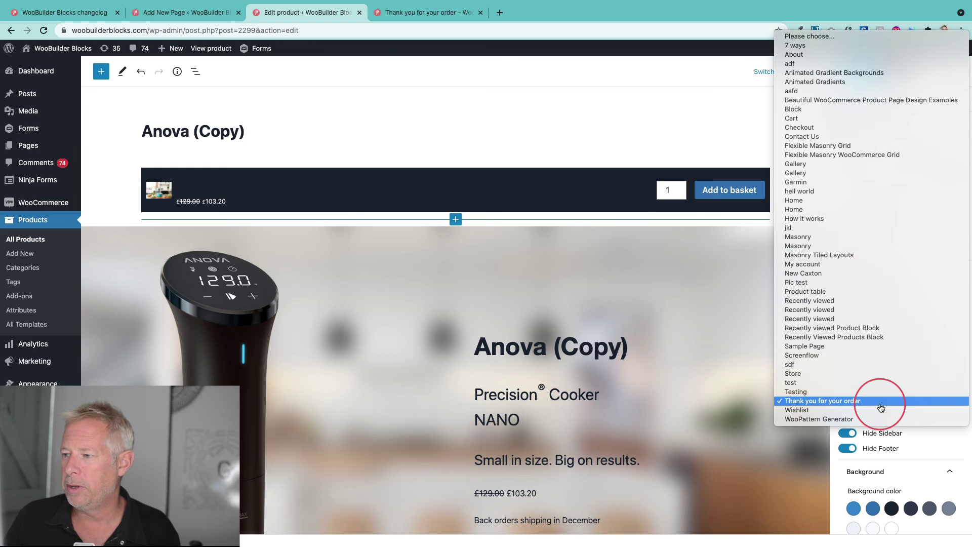
click(868, 403)
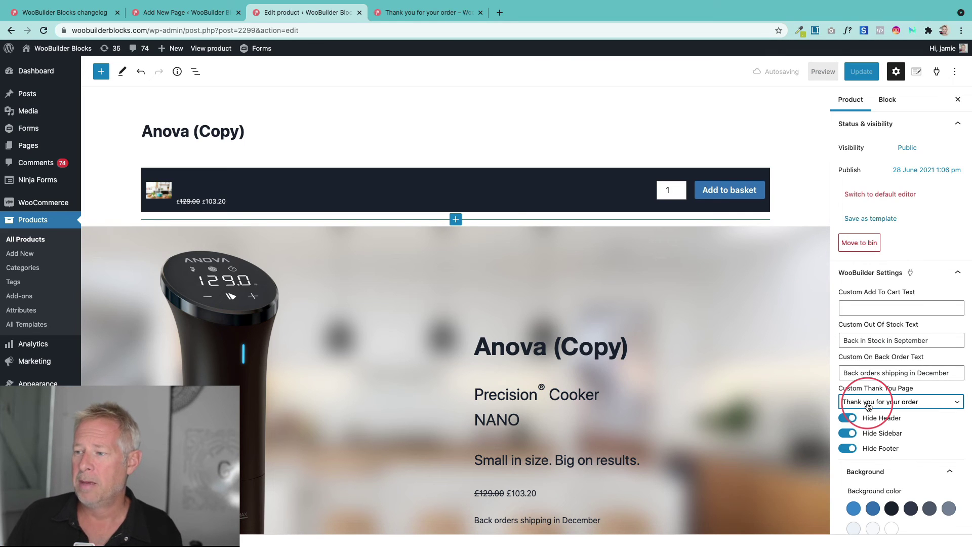
click(868, 406)
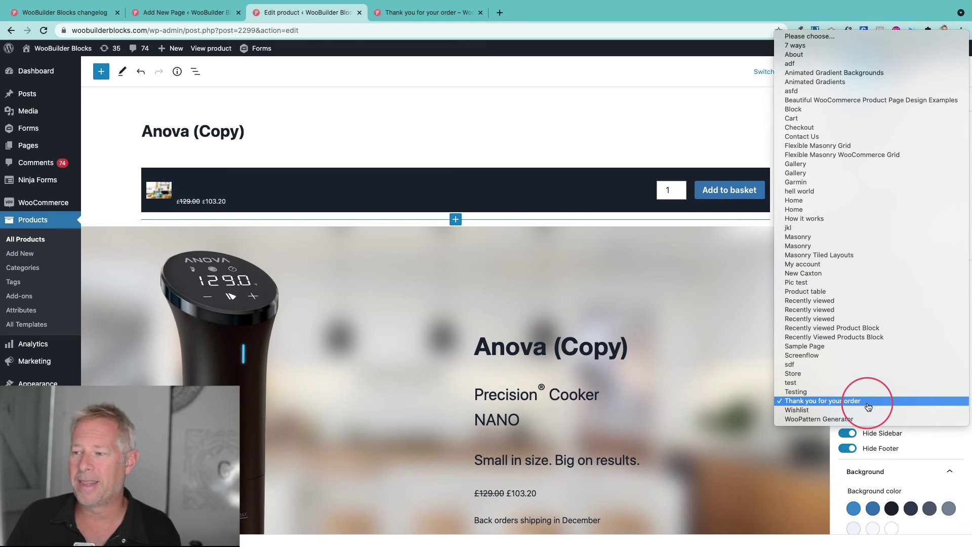
click(868, 403)
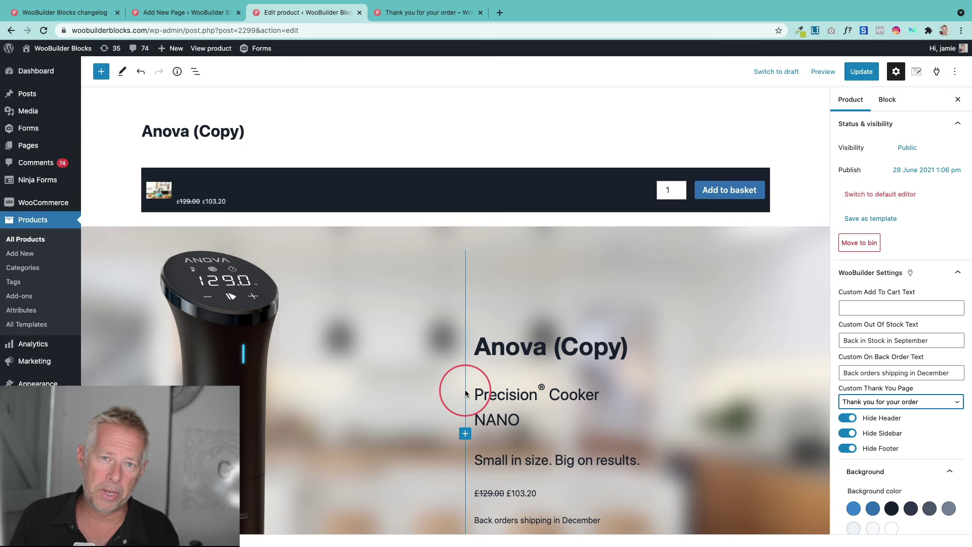